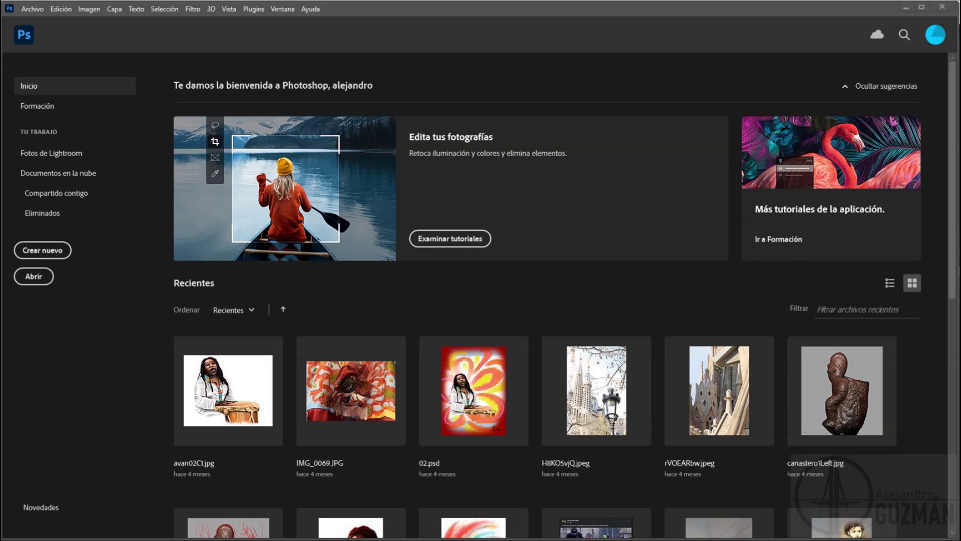
Step: Open the camioneta image from the Imagenes folder as a new document
{"action": "left_click_drag", "start_coordinate": [960, 131], "coordinate": [745, 162]}
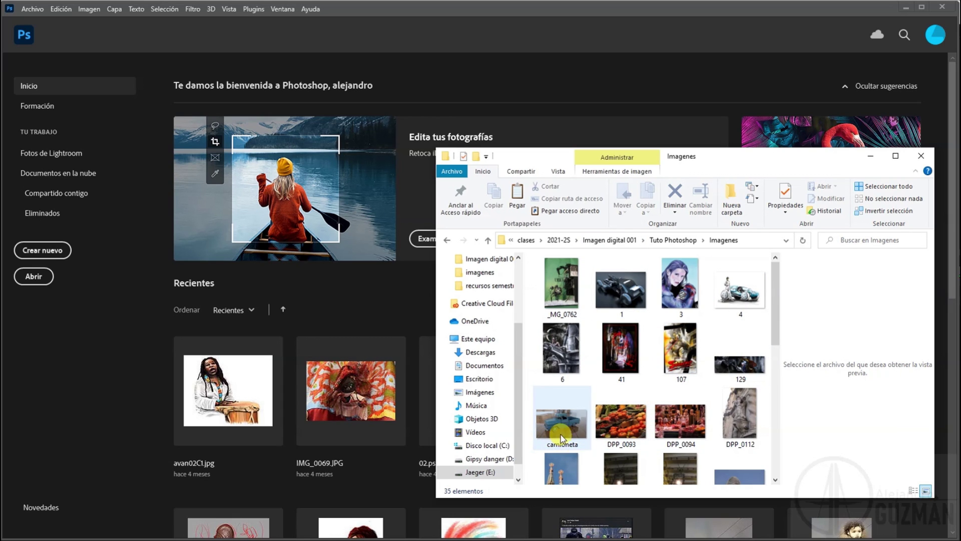
{"action": "left_click_drag", "start_coordinate": [562, 438], "coordinate": [406, 89]}
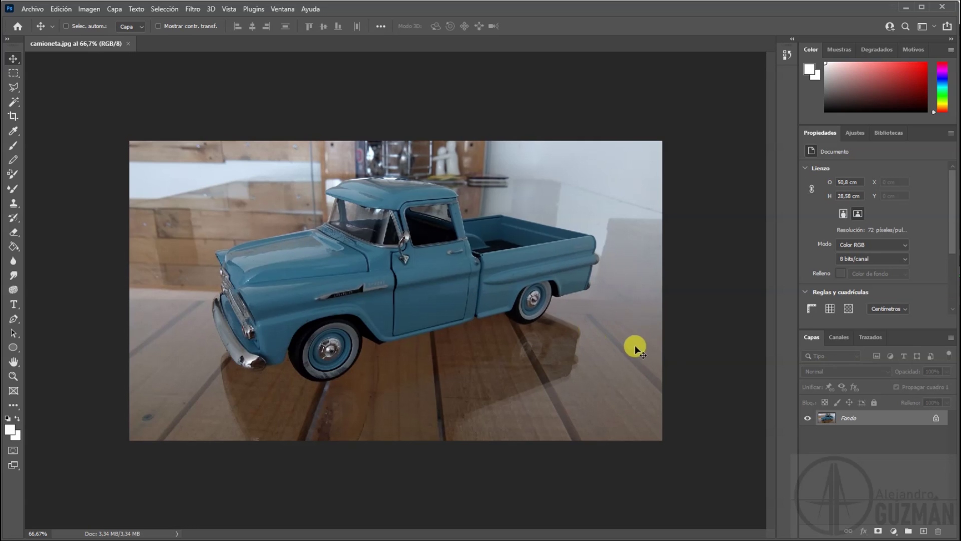
{"action": "left_click", "coordinate": [33, 9]}
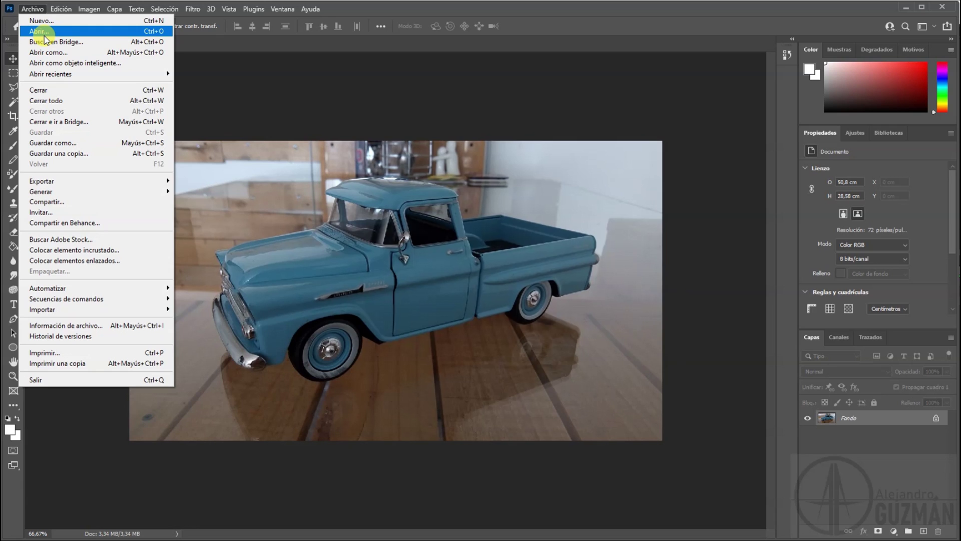
{"action": "left_click", "coordinate": [548, 78]}
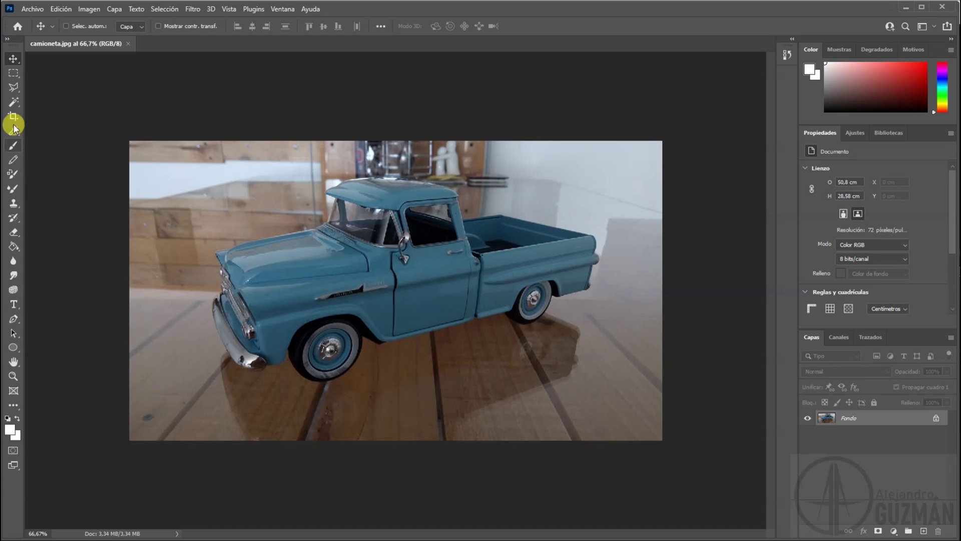
Step: Try the two-column layout for the tools and restore the single-column layout
{"action": "left_click", "coordinate": [7, 38]}
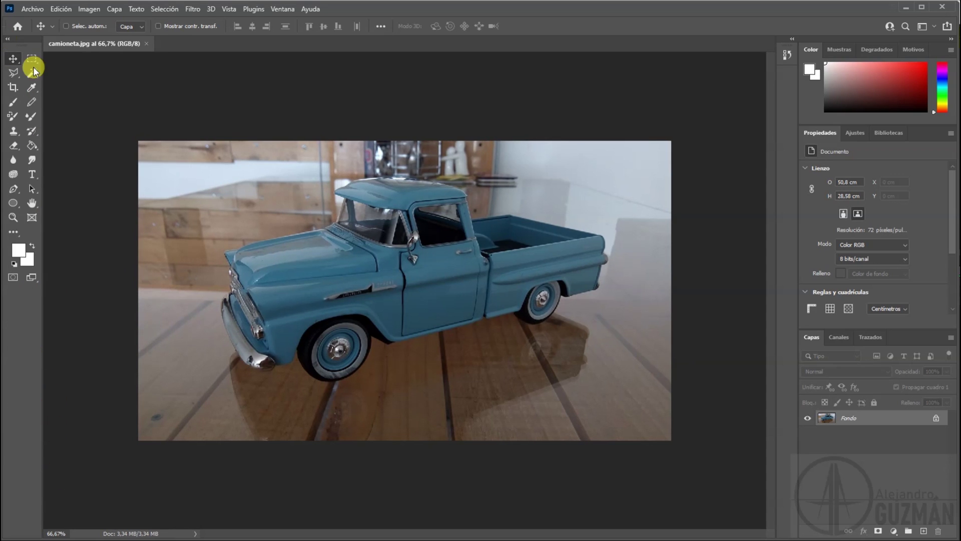
{"action": "left_click", "coordinate": [7, 40]}
{"action": "left_click", "coordinate": [7, 40]}
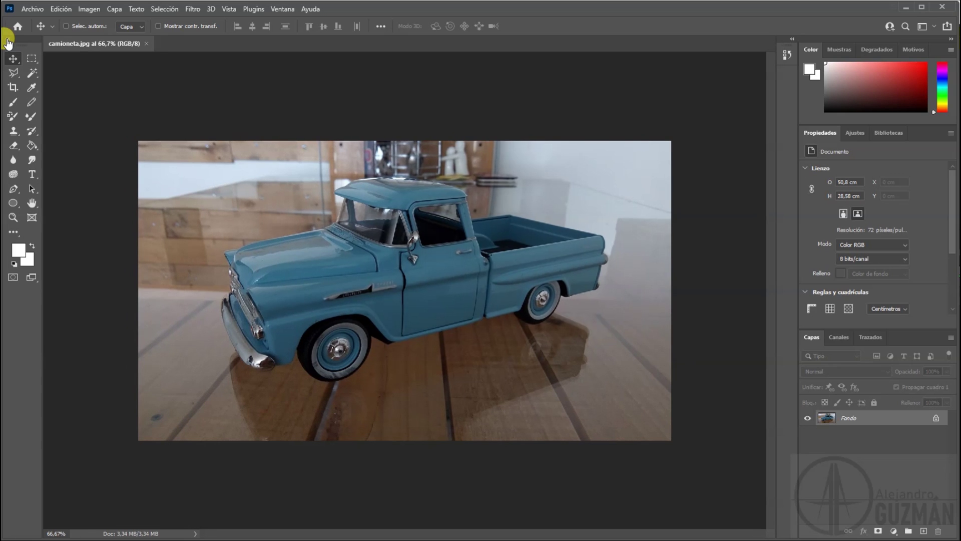
{"action": "left_click", "coordinate": [7, 40]}
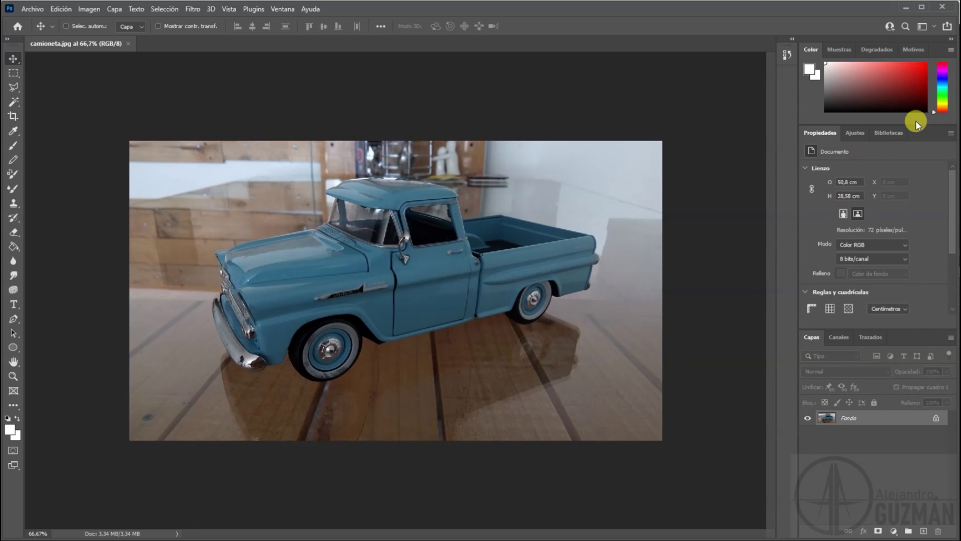
Step: Look through the Muestras, Degradados and Motivos panels beside Color, and the Ajustes and Bibliotecas panels beside Propiedades
{"action": "left_click", "coordinate": [848, 50]}
{"action": "left_click", "coordinate": [876, 50]}
{"action": "left_click", "coordinate": [913, 50]}
{"action": "left_click", "coordinate": [840, 49]}
{"action": "left_click", "coordinate": [811, 49]}
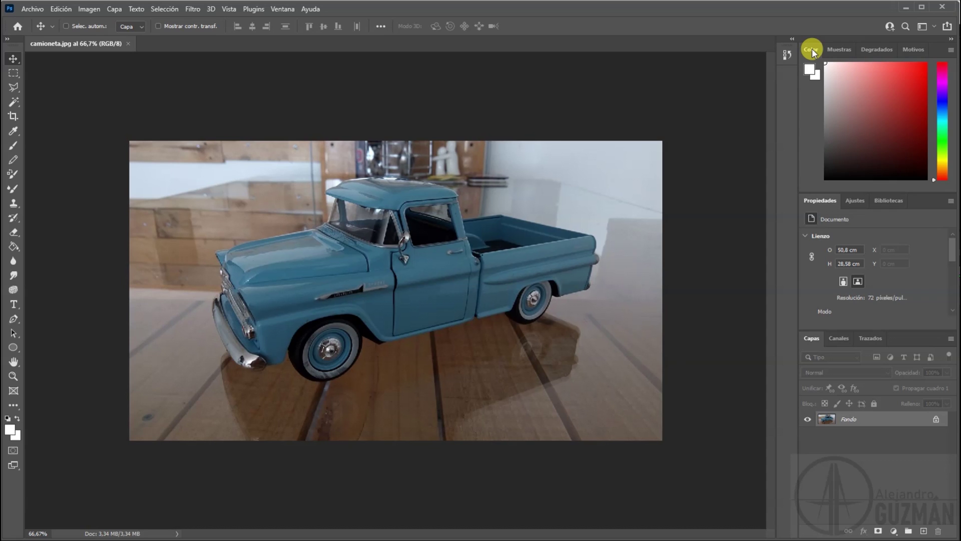
{"action": "left_click", "coordinate": [854, 201]}
{"action": "left_click", "coordinate": [900, 199]}
{"action": "left_click", "coordinate": [828, 200]}
Step: View the Canales and Trazados panels and return to the Capas panel
{"action": "left_click", "coordinate": [839, 339]}
{"action": "left_click", "coordinate": [873, 340]}
{"action": "left_click", "coordinate": [820, 341]}
{"action": "left_click", "coordinate": [835, 340]}
{"action": "left_click", "coordinate": [868, 340]}
{"action": "left_click", "coordinate": [821, 340]}
Step: Examine which kinds of document information the status bar can show, without changing the choice
{"action": "left_click", "coordinate": [176, 535]}
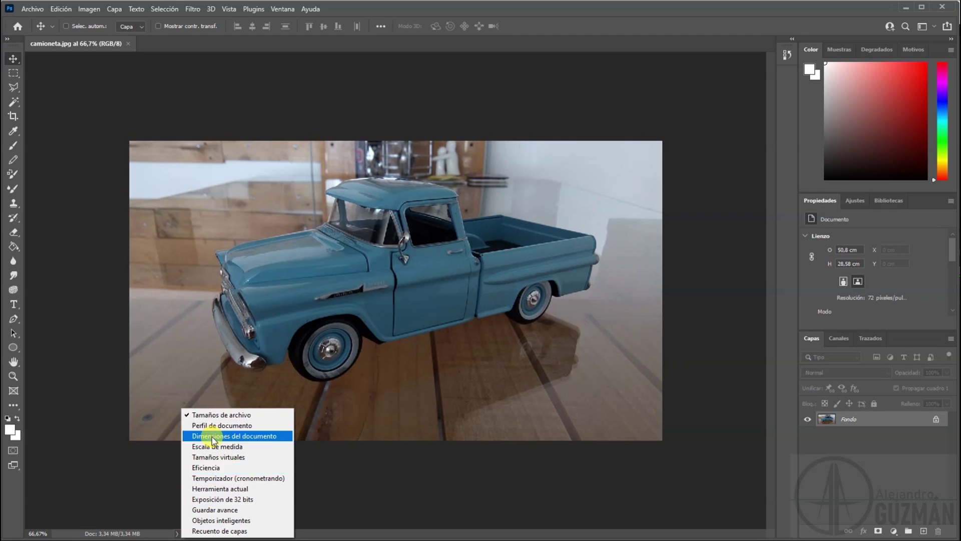
{"action": "left_click", "coordinate": [393, 507]}
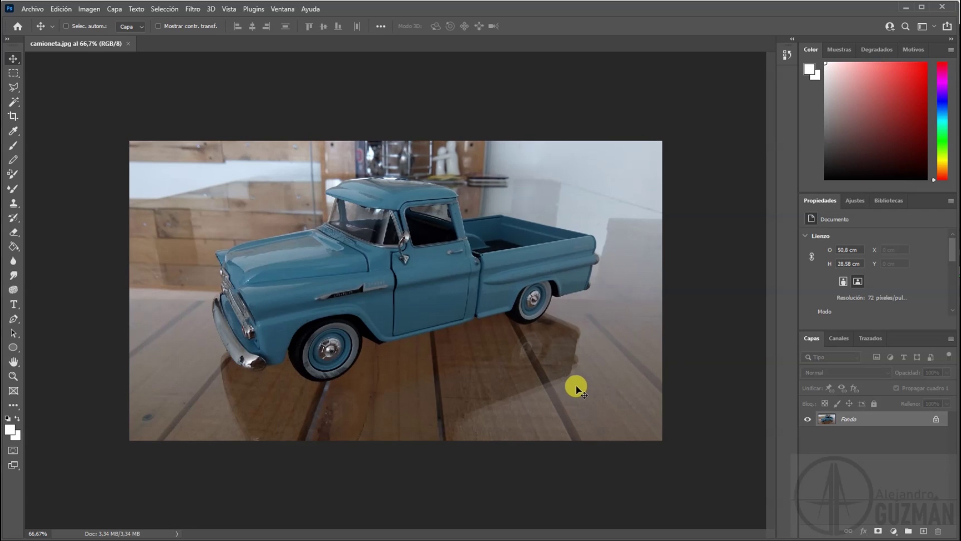
Step: Magnify the truck's door area to 500% with the Zoom tool
{"action": "key", "text": "z"}
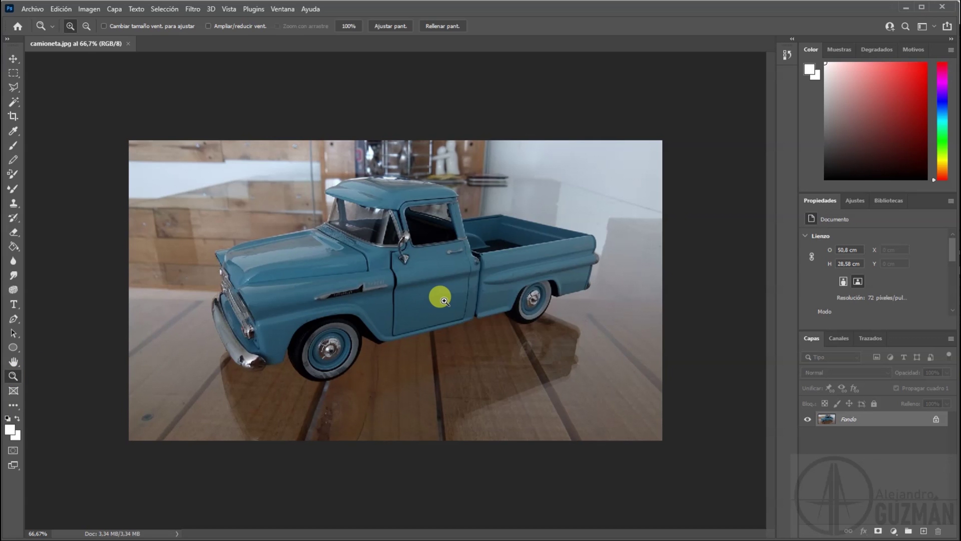
{"action": "left_click", "coordinate": [384, 282]}
{"action": "left_click", "coordinate": [413, 281]}
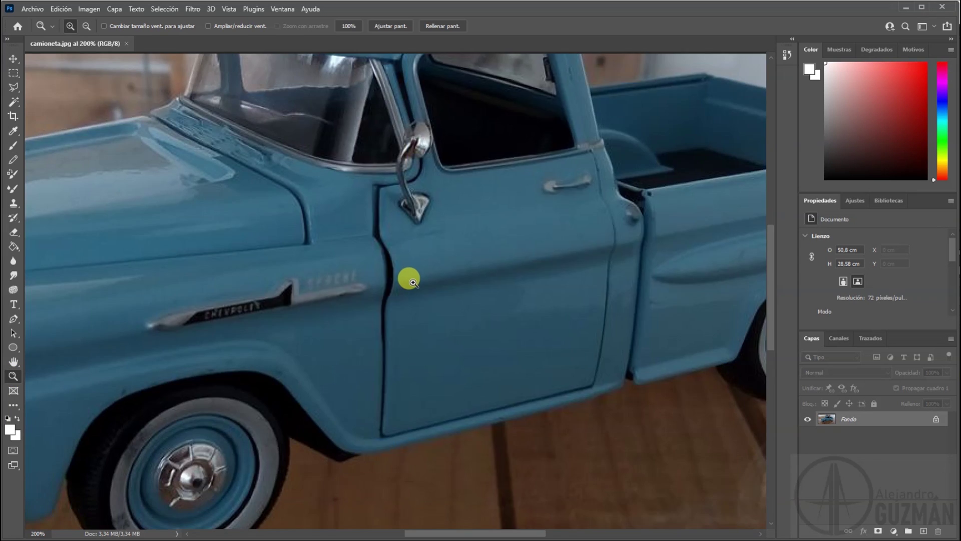
{"action": "left_click", "coordinate": [412, 283]}
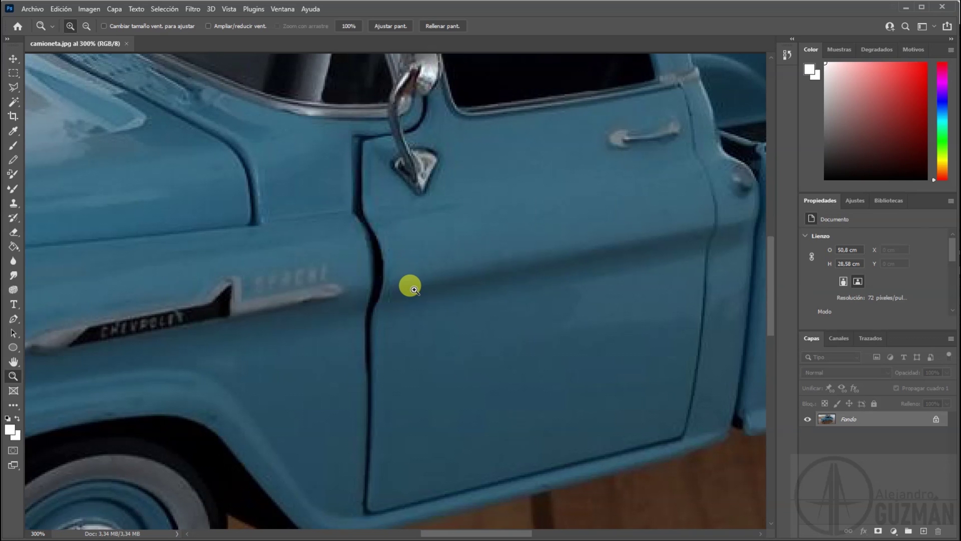
{"action": "left_click", "coordinate": [414, 288]}
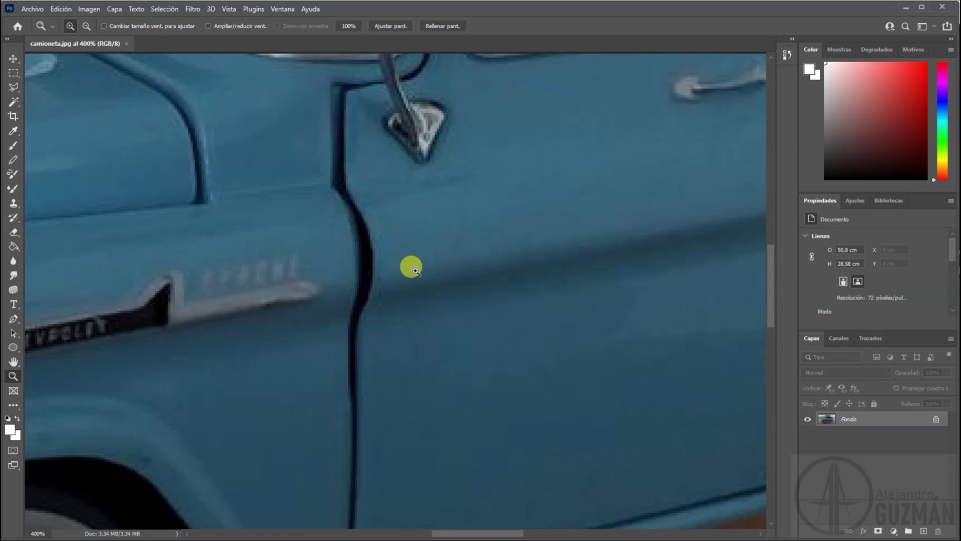
{"action": "left_click", "coordinate": [414, 273]}
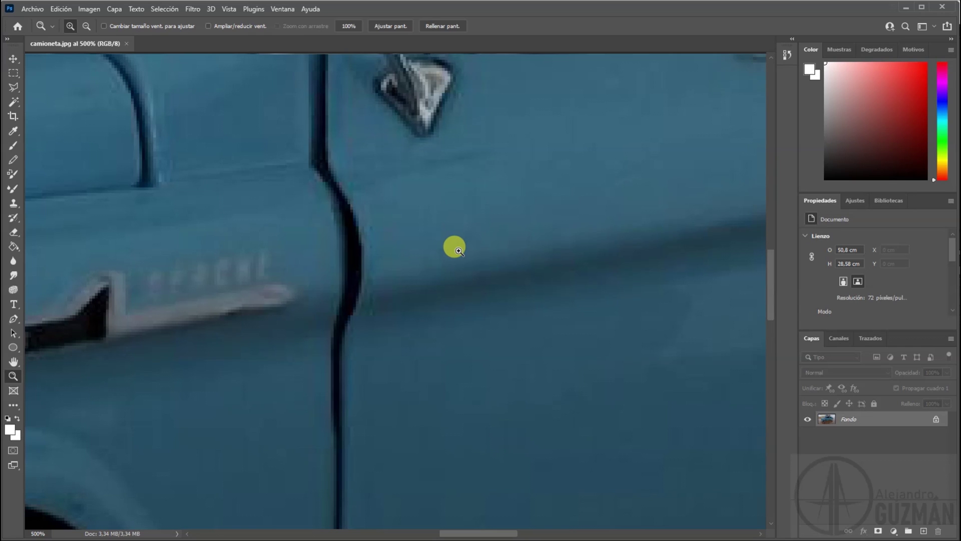
Step: Zoom out from the truck's door until the whole photo is shown at 66.67%
{"action": "key", "text": "alt"}
{"action": "left_click", "coordinate": [454, 247]}
{"action": "left_click", "coordinate": [454, 247]}
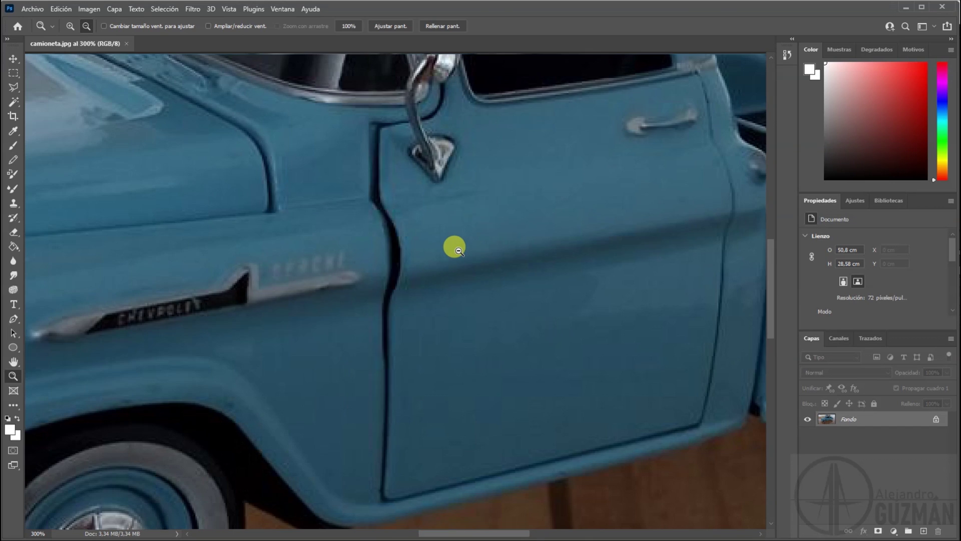
{"action": "left_click", "coordinate": [454, 247]}
{"action": "left_click", "coordinate": [454, 247]}
{"action": "left_click", "coordinate": [454, 247]}
{"action": "left_click", "coordinate": [454, 247]}
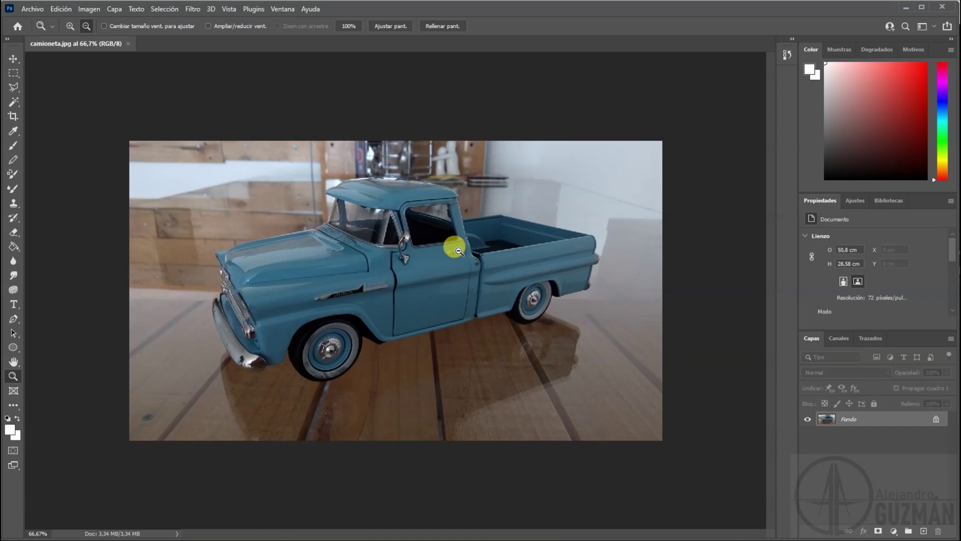
Step: Reduce the photo view to 50%, enlarge it to 100% and return it to 50%
{"action": "left_click", "coordinate": [455, 285], "text": "alt"}
{"action": "left_click", "coordinate": [454, 284]}
{"action": "left_click", "coordinate": [455, 284], "text": "alt"}
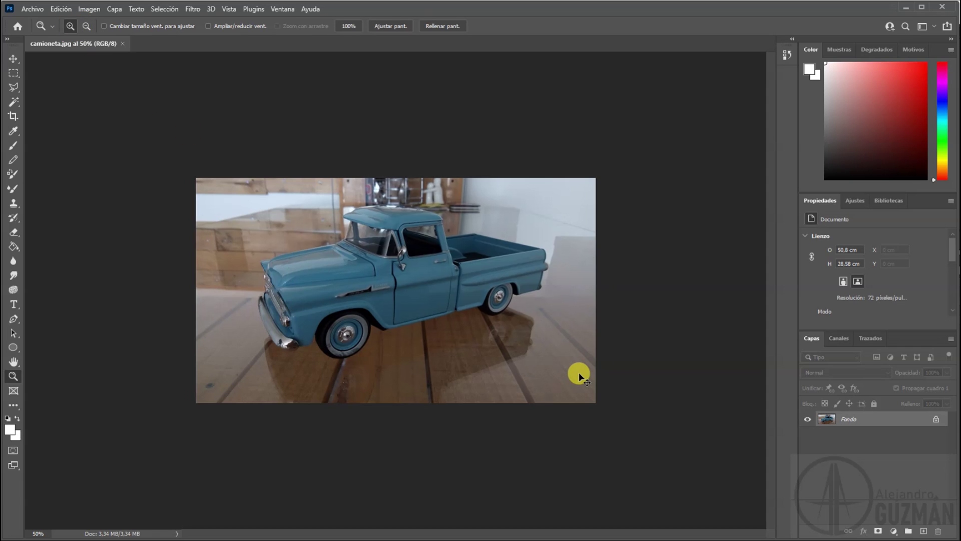
{"action": "key", "text": "ctrl+plus"}
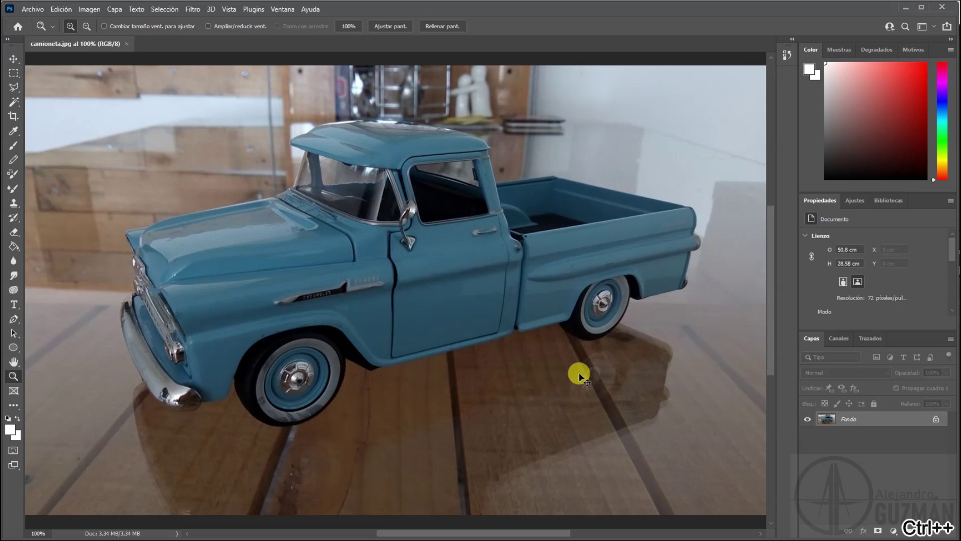
{"action": "key", "text": "ctrl+minus"}
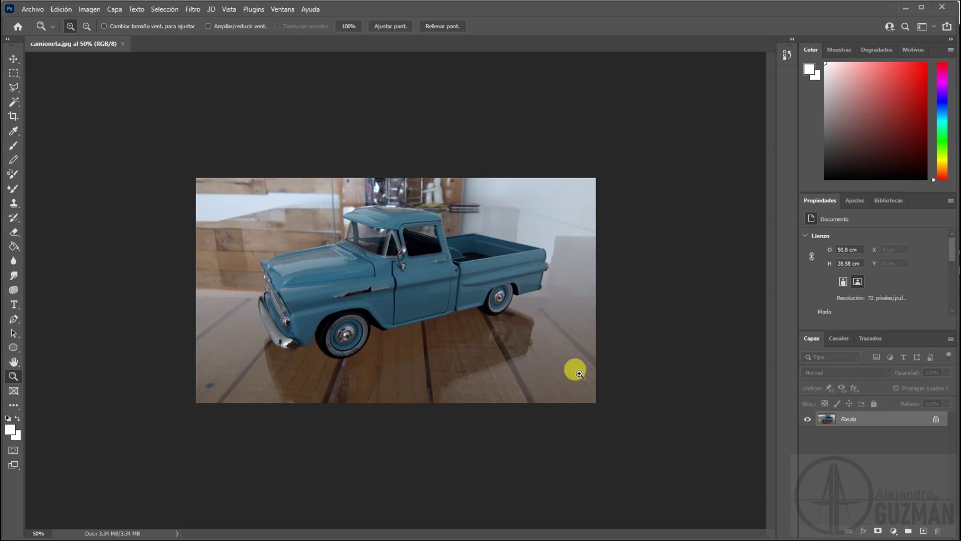
Step: Magnify the floor near the truck's rear wheel to 200% and pan the view to the front wheel
{"action": "left_click", "coordinate": [580, 373]}
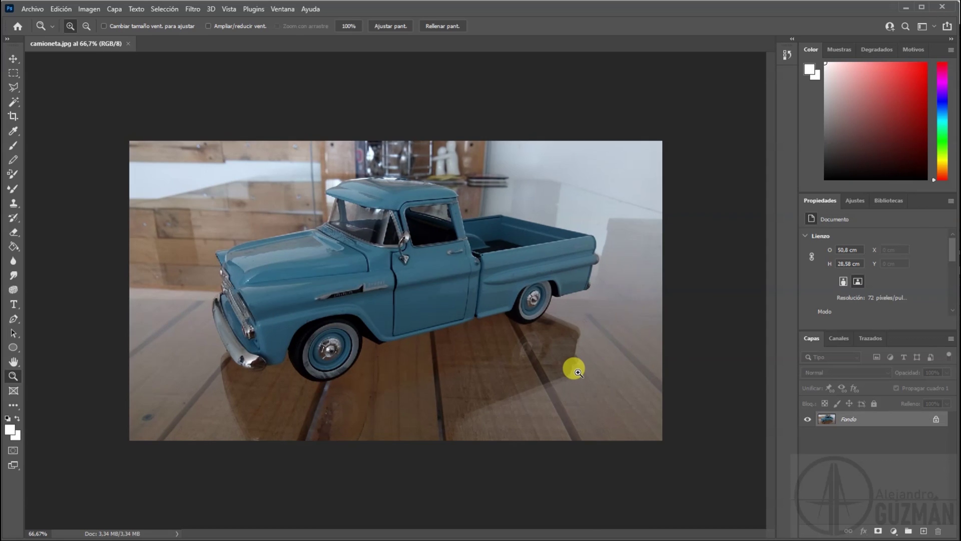
{"action": "left_click", "coordinate": [573, 370]}
{"action": "left_click", "coordinate": [571, 370]}
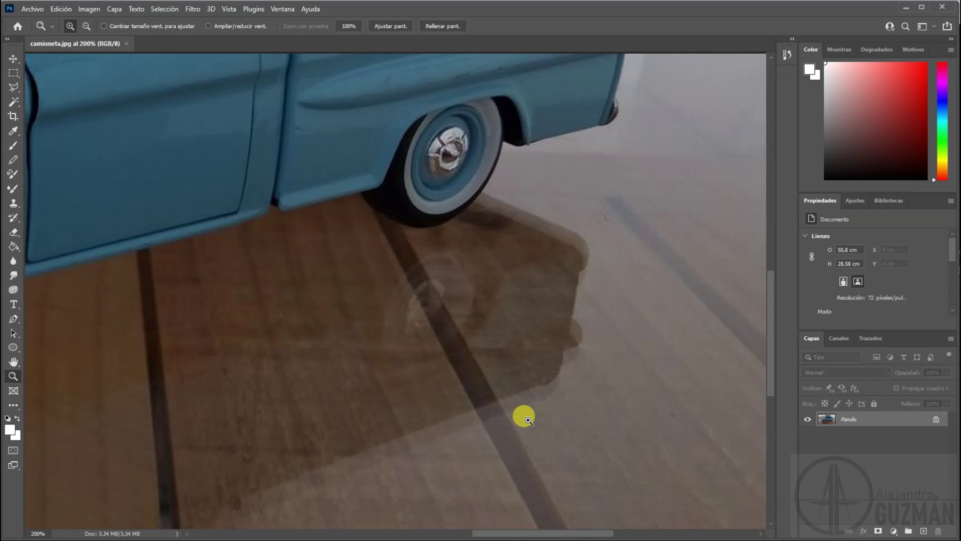
{"action": "left_click_drag", "start_coordinate": [311, 249], "coordinate": [339, 389]}
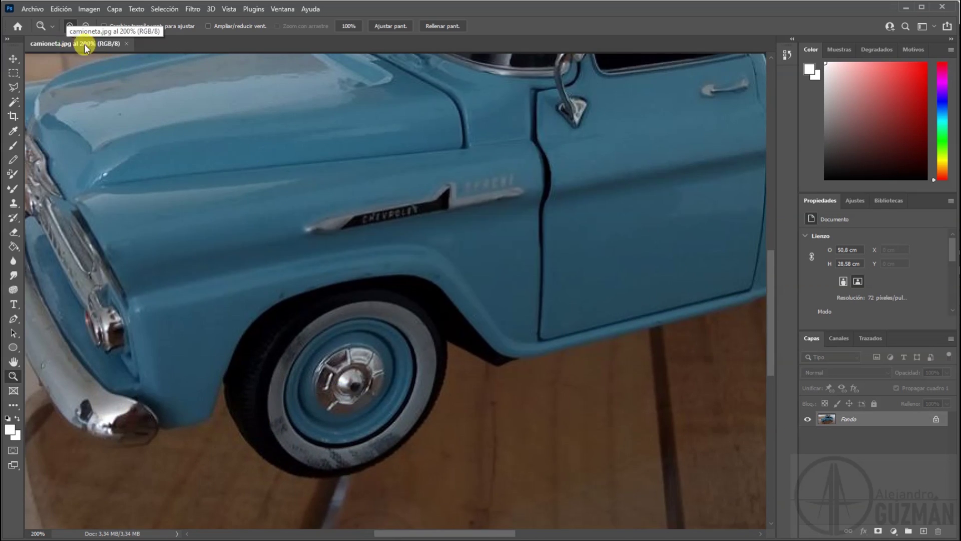
Step: Float the camioneta.jpg document in its own window, move it around and dock it back as a tab
{"action": "left_click_drag", "start_coordinate": [64, 44], "coordinate": [132, 100]}
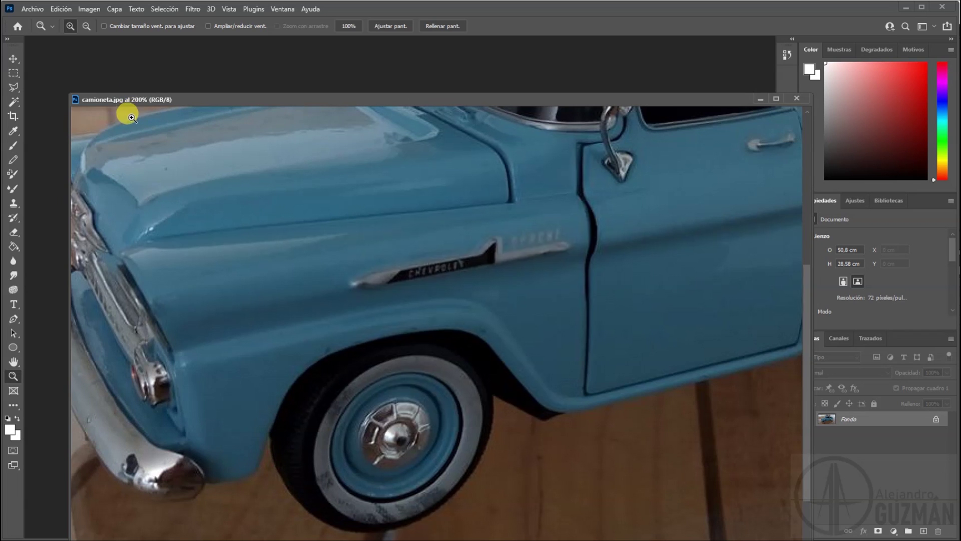
{"action": "left_click_drag", "start_coordinate": [118, 95], "coordinate": [275, 182]}
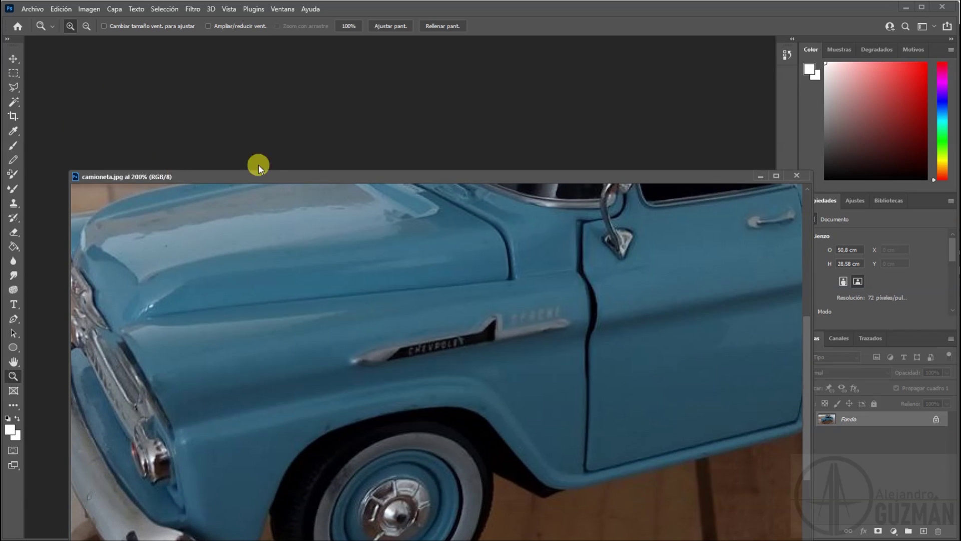
{"action": "left_click_drag", "start_coordinate": [139, 173], "coordinate": [164, 42]}
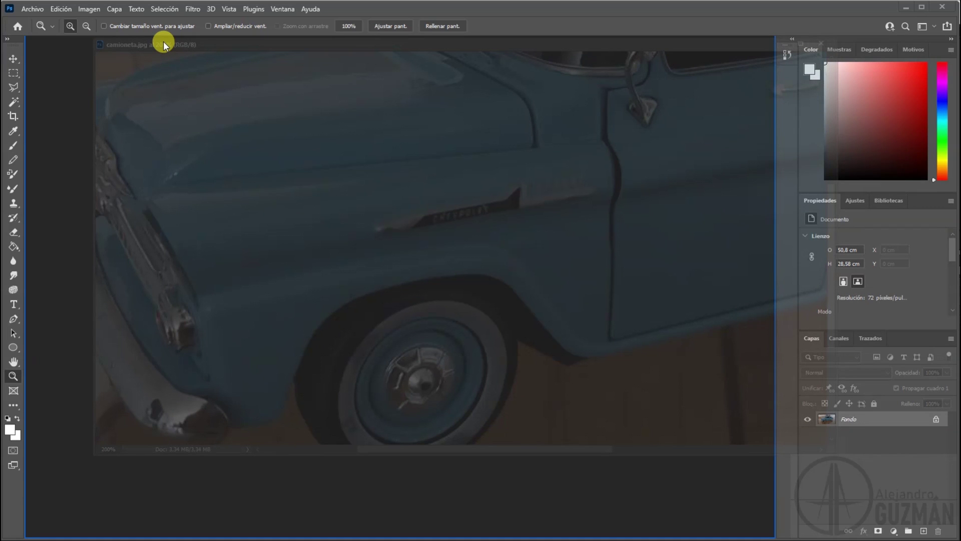
{"action": "left_click_drag", "start_coordinate": [163, 41], "coordinate": [163, 41]}
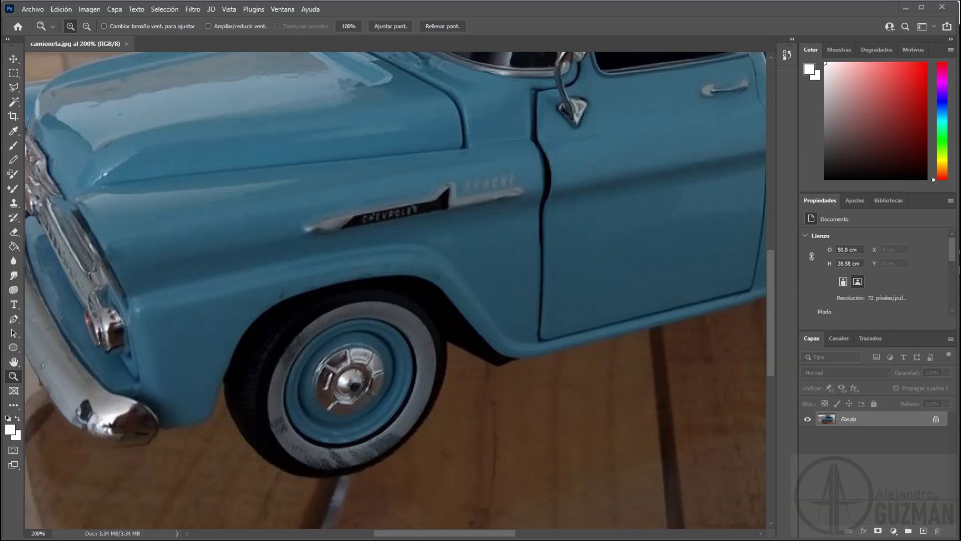
Step: Open image 1.jpg from the Imagenes folder as a separate document tab
{"action": "left_click_drag", "start_coordinate": [754, 248], "coordinate": [461, 46]}
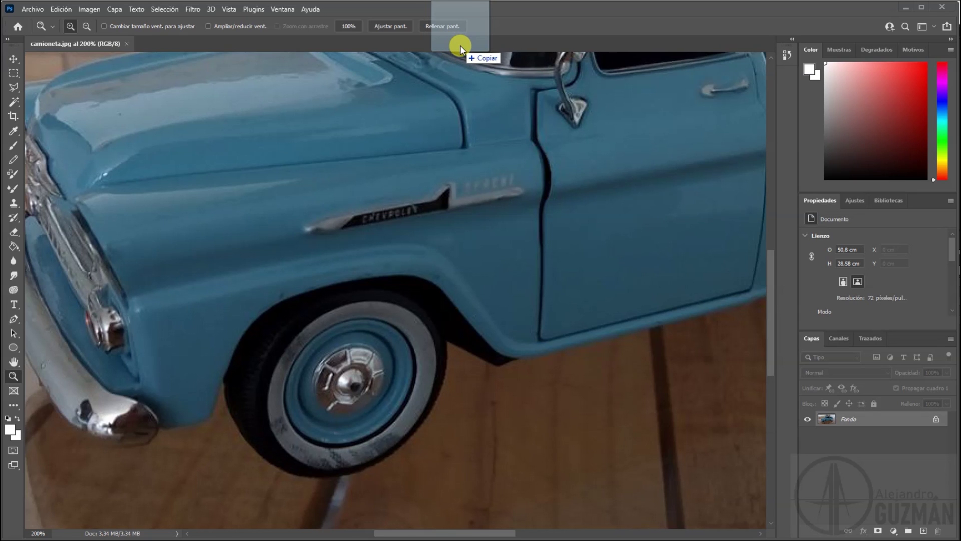
{"action": "left_click_drag", "start_coordinate": [461, 46], "coordinate": [461, 45]}
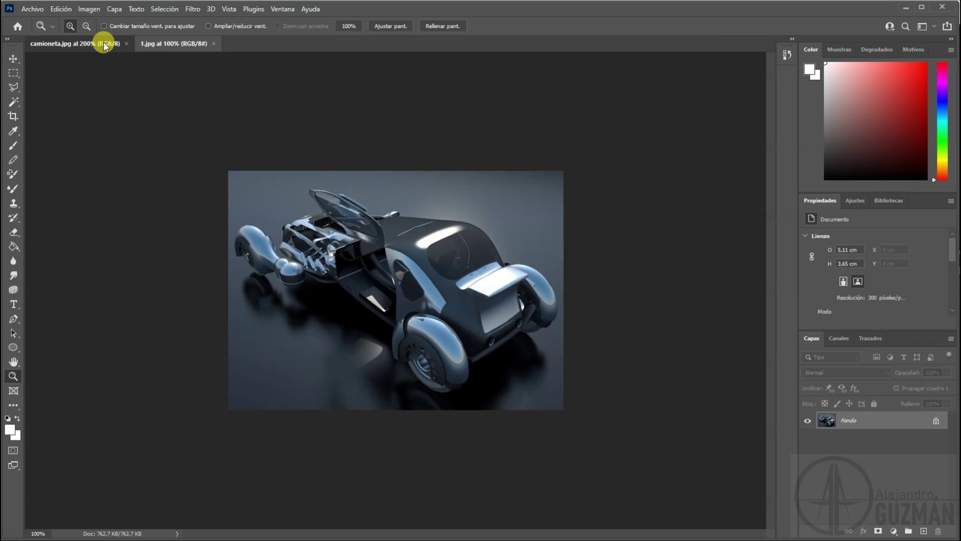
Step: Switch back and forth between the camioneta.jpg and 1.jpg documents, ending on camioneta.jpg
{"action": "left_click", "coordinate": [103, 42]}
{"action": "left_click", "coordinate": [157, 43]}
{"action": "left_click", "coordinate": [99, 43]}
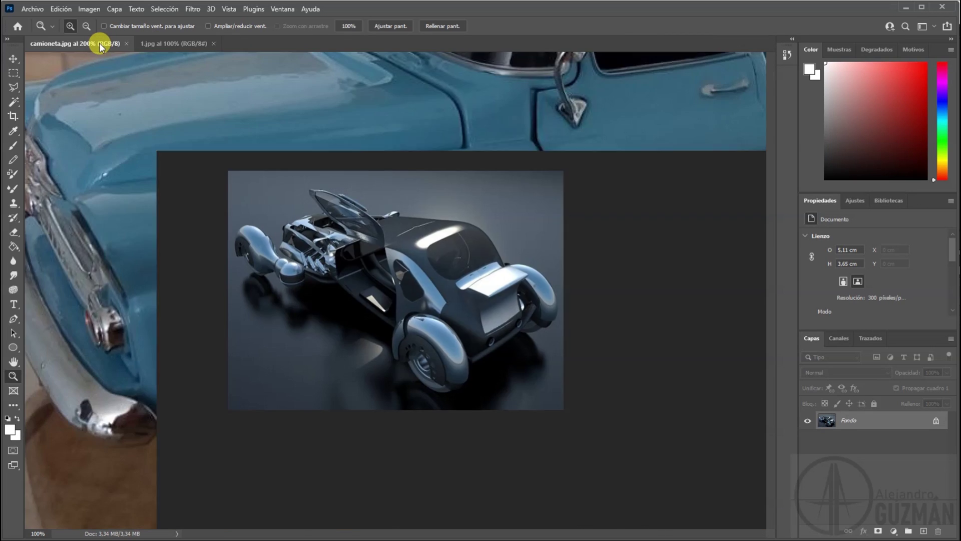
{"action": "left_click", "coordinate": [152, 43]}
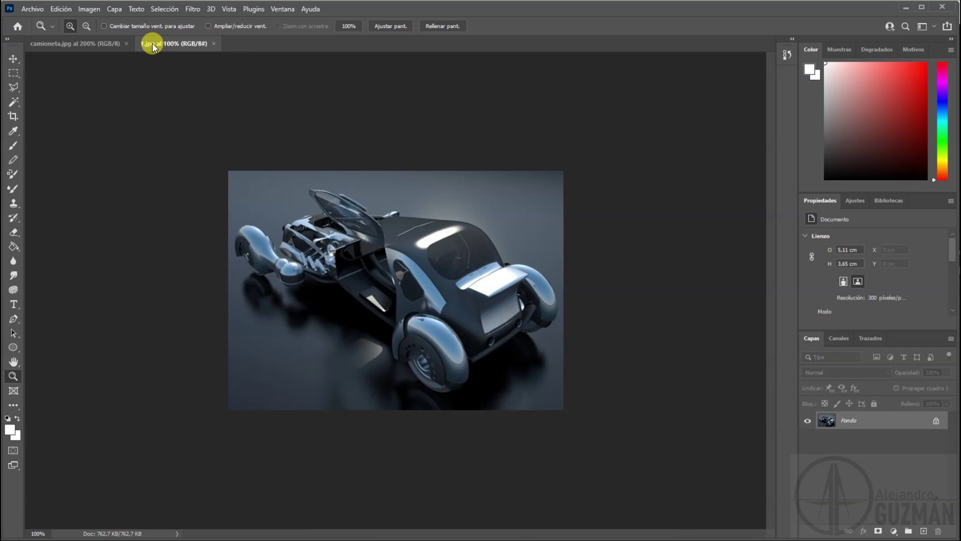
{"action": "left_click", "coordinate": [111, 42]}
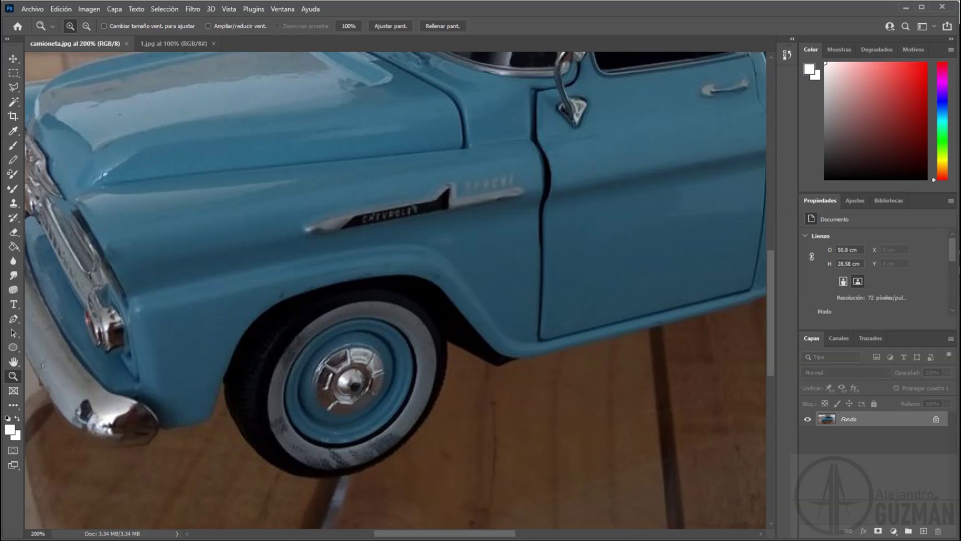
Step: Place image 1.jpg onto the camioneta.jpg canvas and cancel the placement
{"action": "left_click_drag", "start_coordinate": [619, 260], "coordinate": [401, 300]}
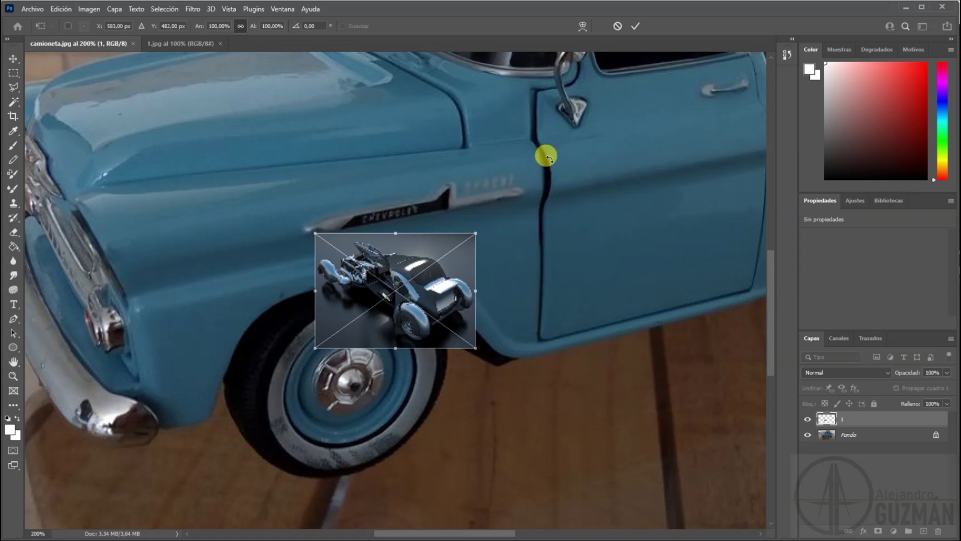
{"action": "left_click", "coordinate": [617, 27]}
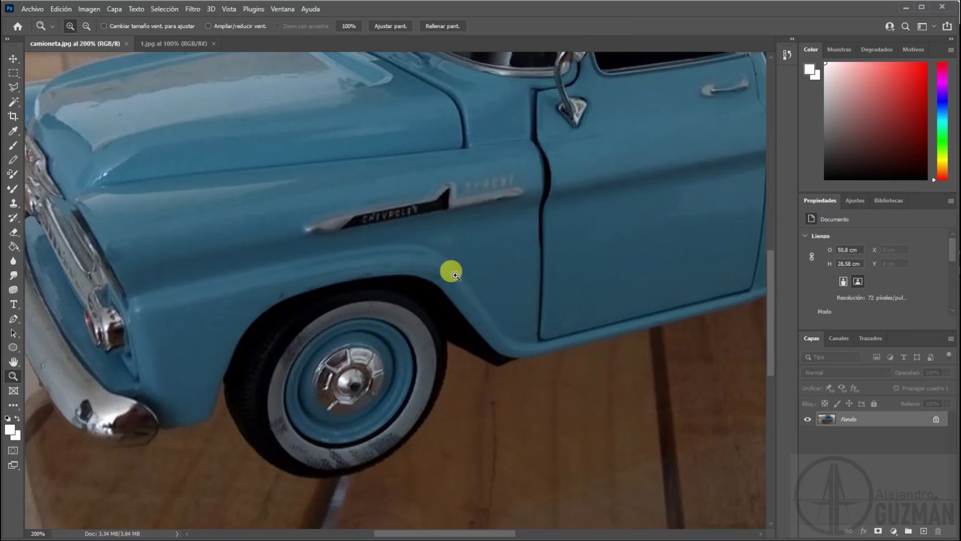
Step: Make 1.jpg the active document
{"action": "left_click", "coordinate": [160, 44]}
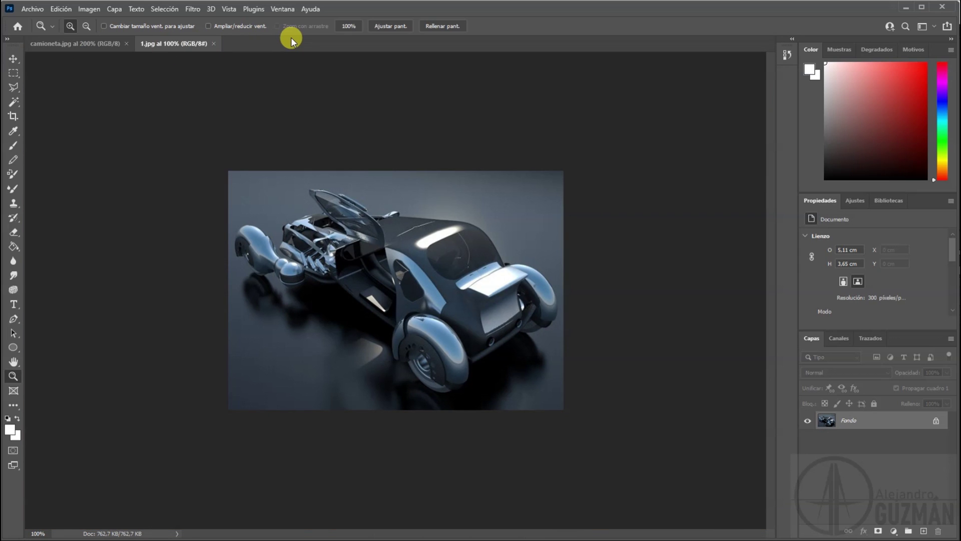
Step: Switch between the two open documents, ending on camioneta.jpg, and expand the toolbox to two columns
{"action": "left_click", "coordinate": [98, 44]}
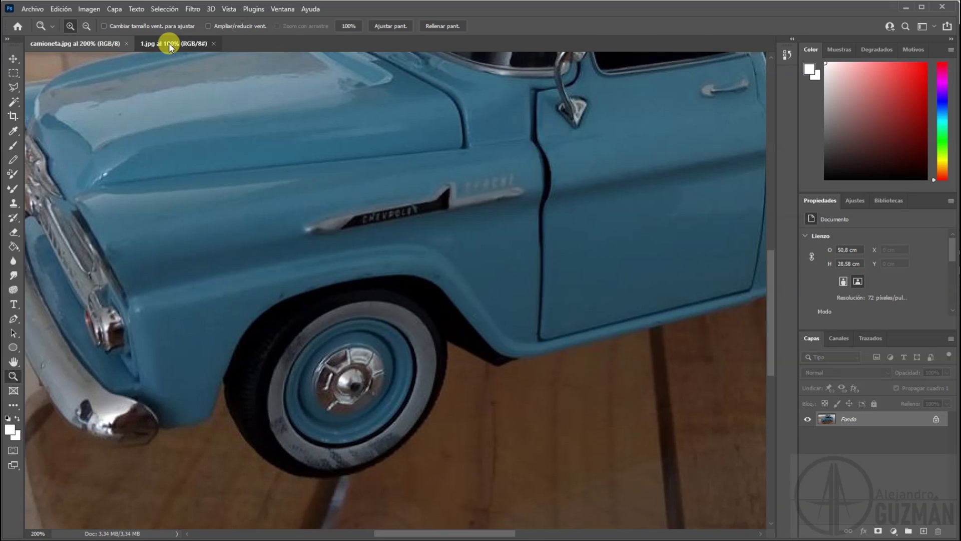
{"action": "left_click", "coordinate": [169, 43]}
{"action": "left_click", "coordinate": [93, 44]}
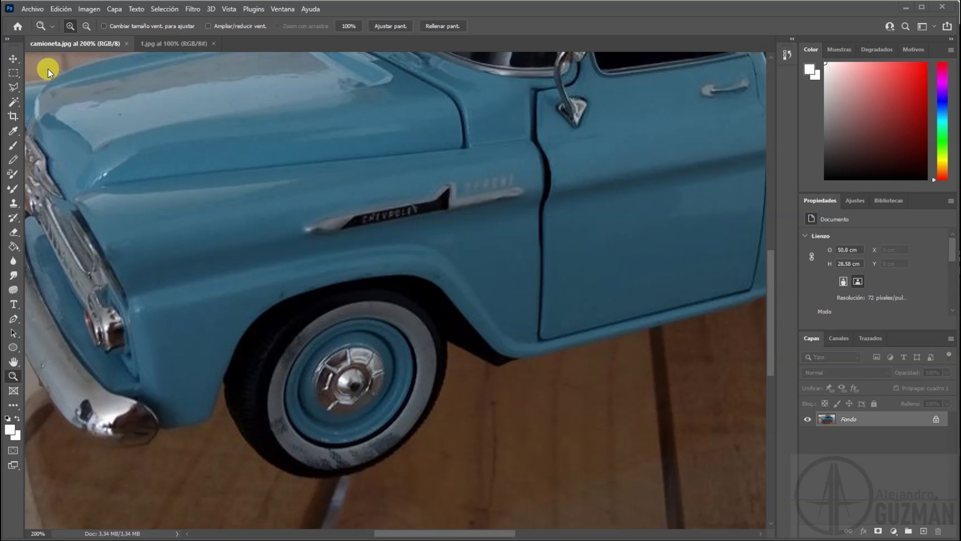
{"action": "left_click", "coordinate": [7, 39]}
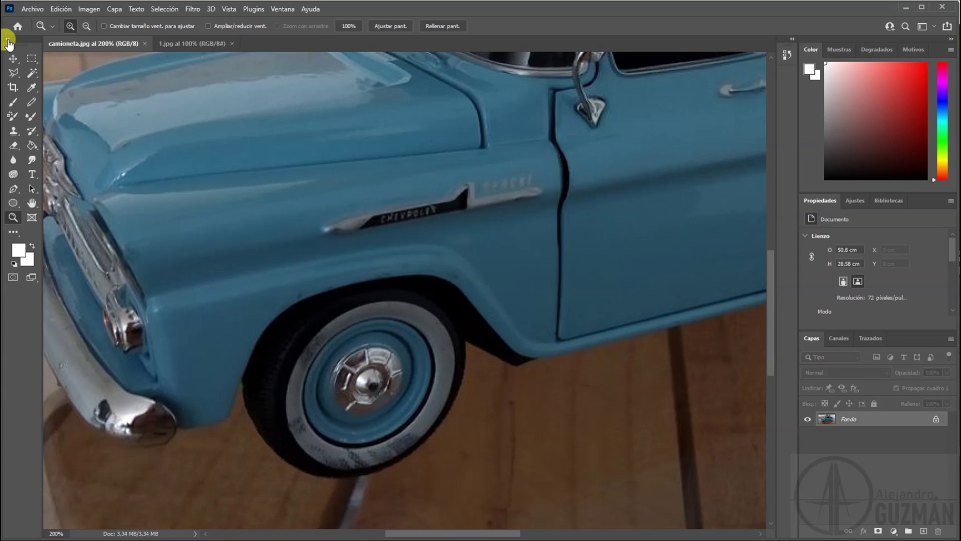
Step: Examine the tool groups for marquee, Magic Wand, Eyedropper, lasso and type, ending with the Polygonal Lasso tool active
{"action": "left_click", "coordinate": [34, 61]}
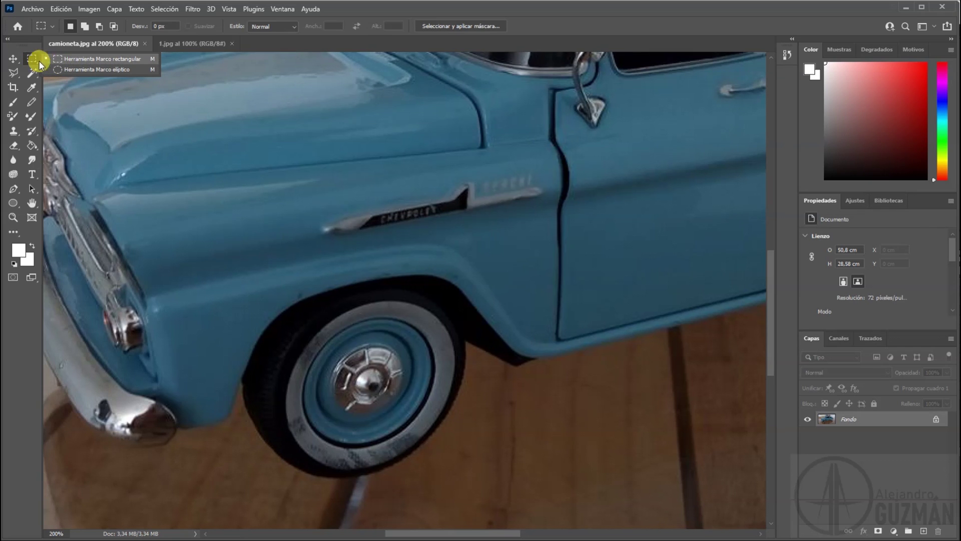
{"action": "left_click", "coordinate": [30, 75]}
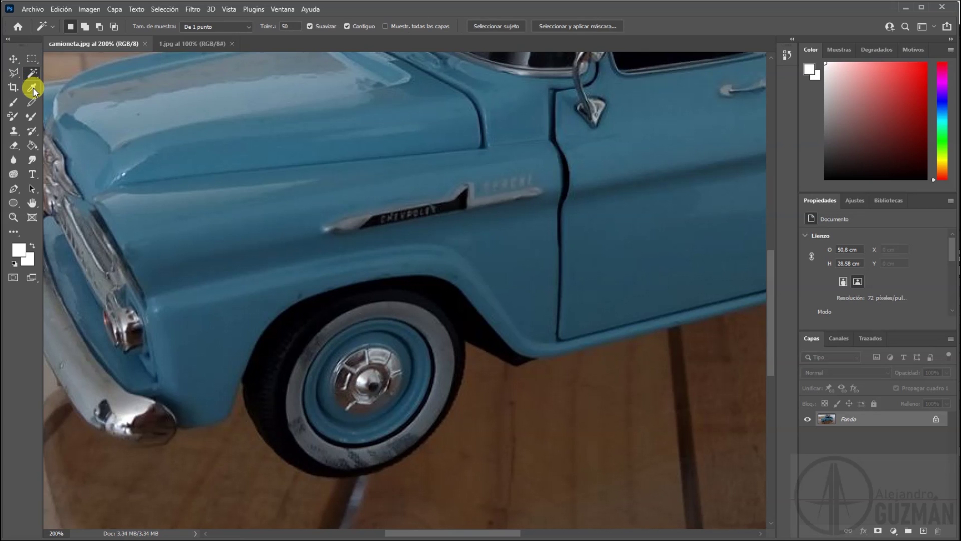
{"action": "left_click", "coordinate": [32, 87]}
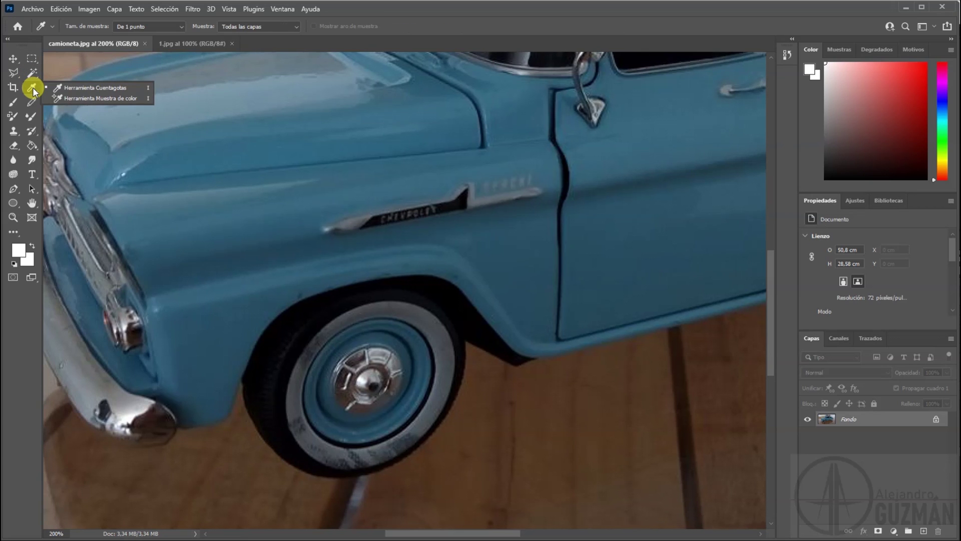
{"action": "left_click_drag", "start_coordinate": [13, 73], "coordinate": [58, 77]}
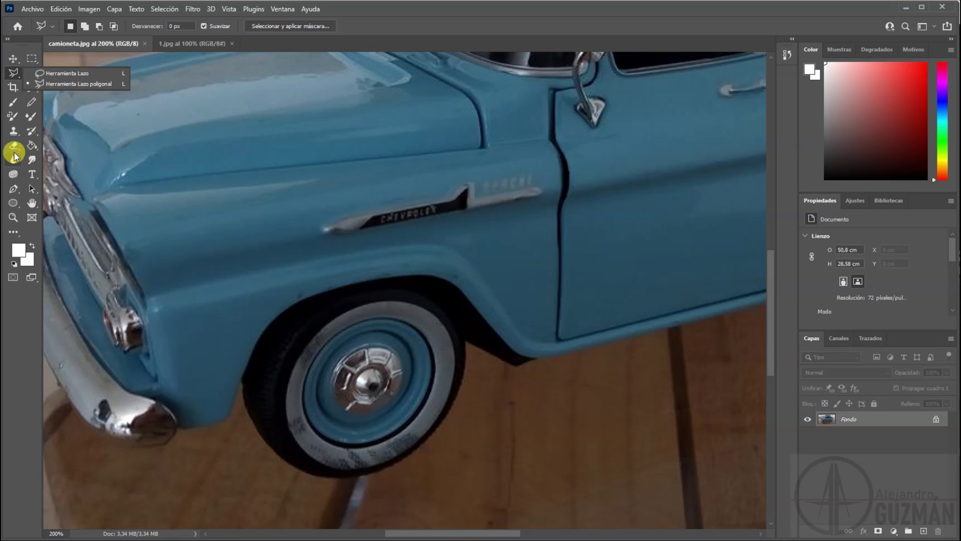
{"action": "left_click", "coordinate": [34, 181]}
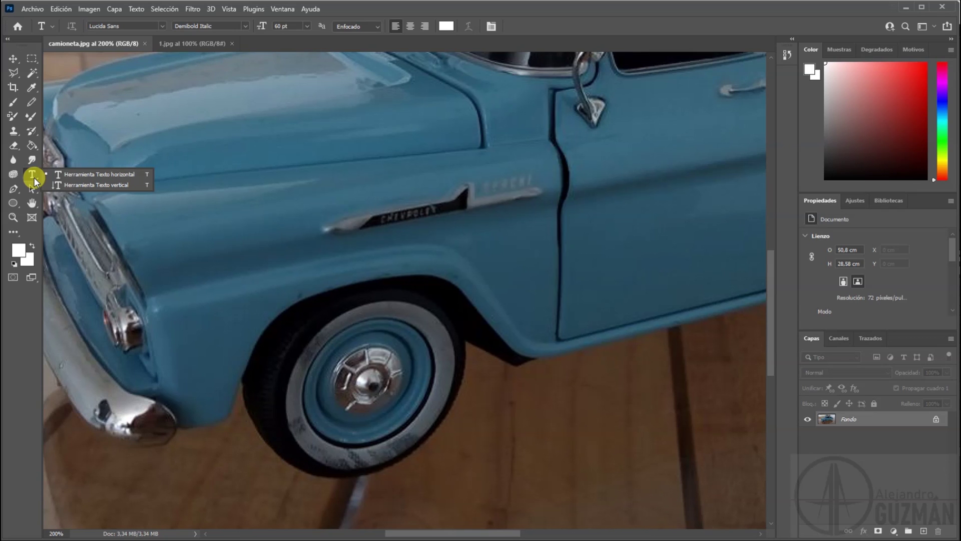
{"action": "left_click", "coordinate": [18, 71]}
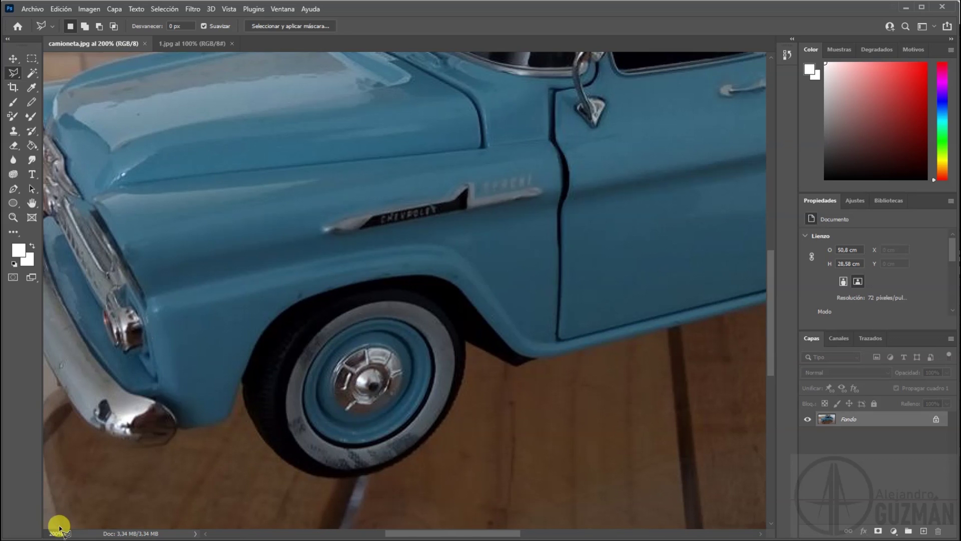
Step: Set the zoom level of camioneta.jpg to 100%
{"action": "left_click", "coordinate": [65, 534]}
{"action": "type", "text": "100"}
{"action": "key", "text": "Return"}
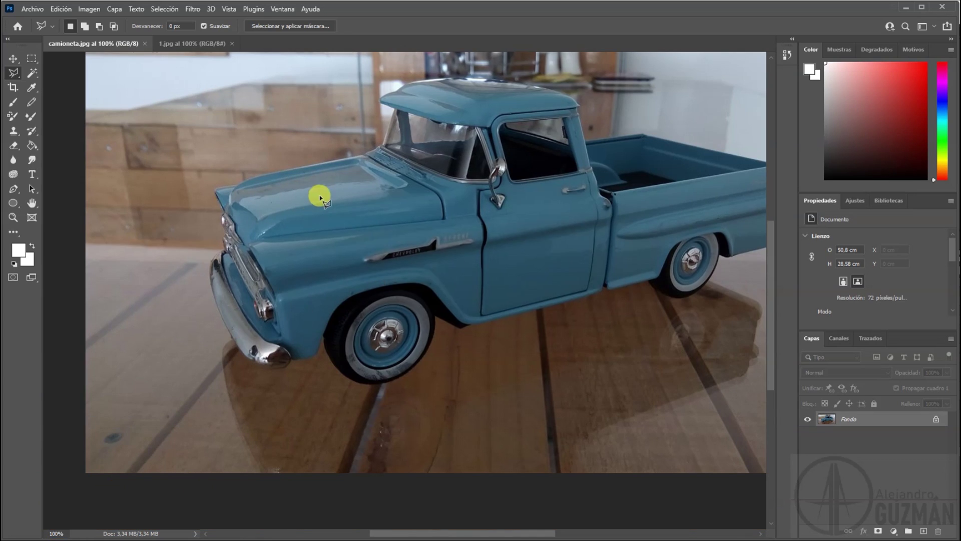
Step: Try to move the truck's background layer with the Move tool
{"action": "left_click", "coordinate": [13, 59]}
{"action": "left_click_drag", "start_coordinate": [522, 203], "coordinate": [429, 264]}
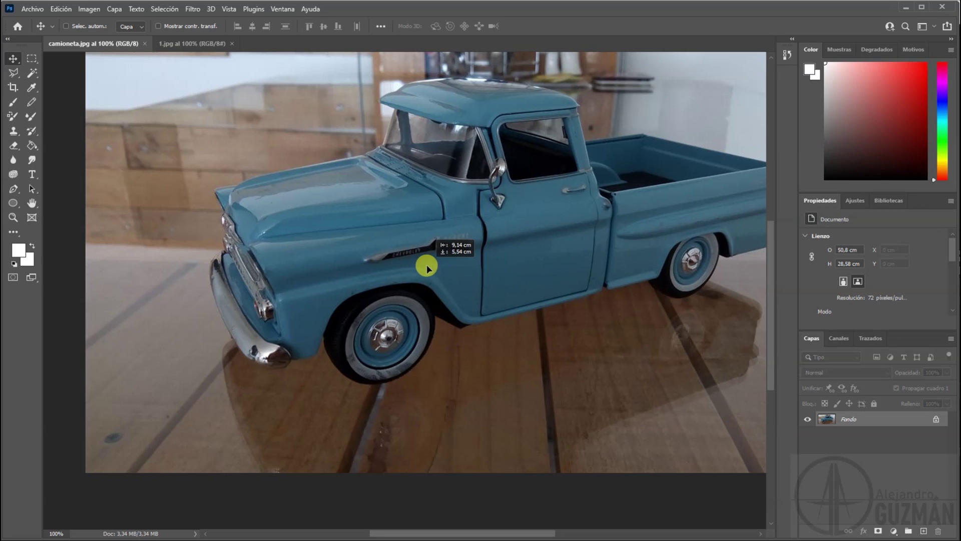
{"action": "left_click", "coordinate": [560, 234]}
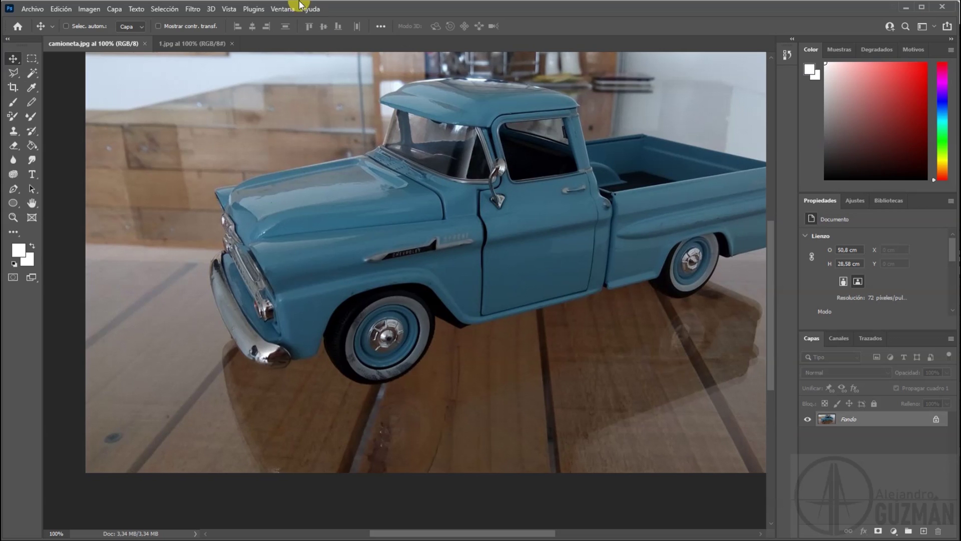
Step: Review the available view and zoom commands, and choose the 100% view for the truck image
{"action": "left_click", "coordinate": [282, 10]}
{"action": "left_click", "coordinate": [279, 10]}
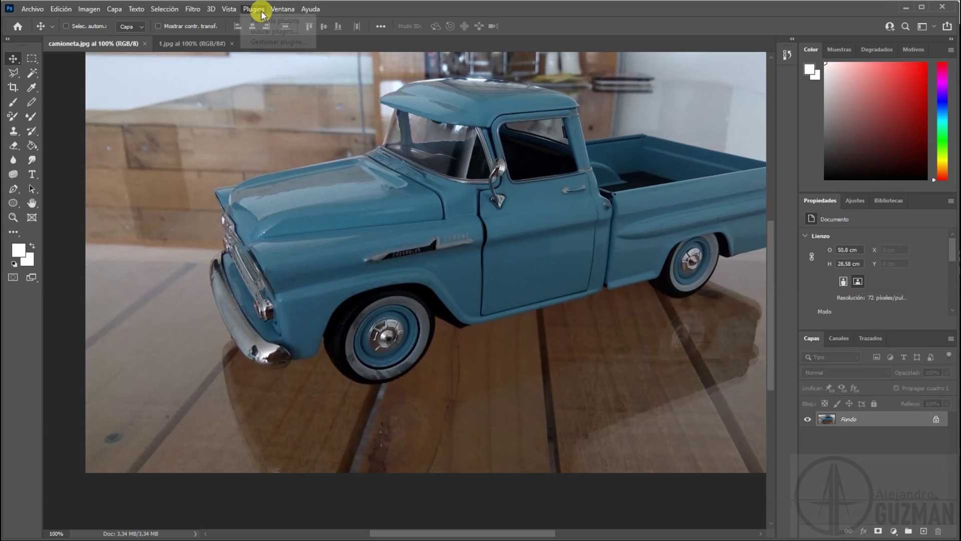
{"action": "left_click", "coordinate": [230, 11]}
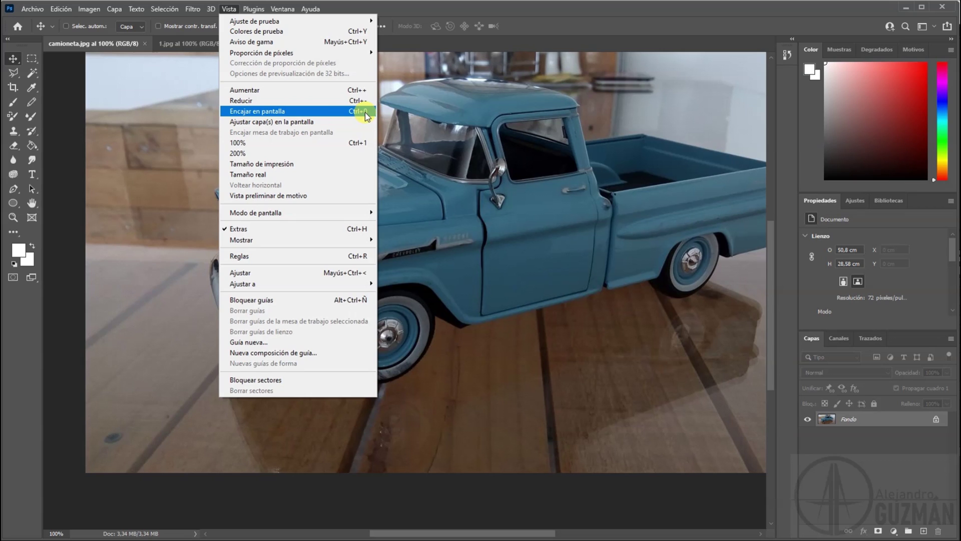
{"action": "left_click", "coordinate": [322, 145]}
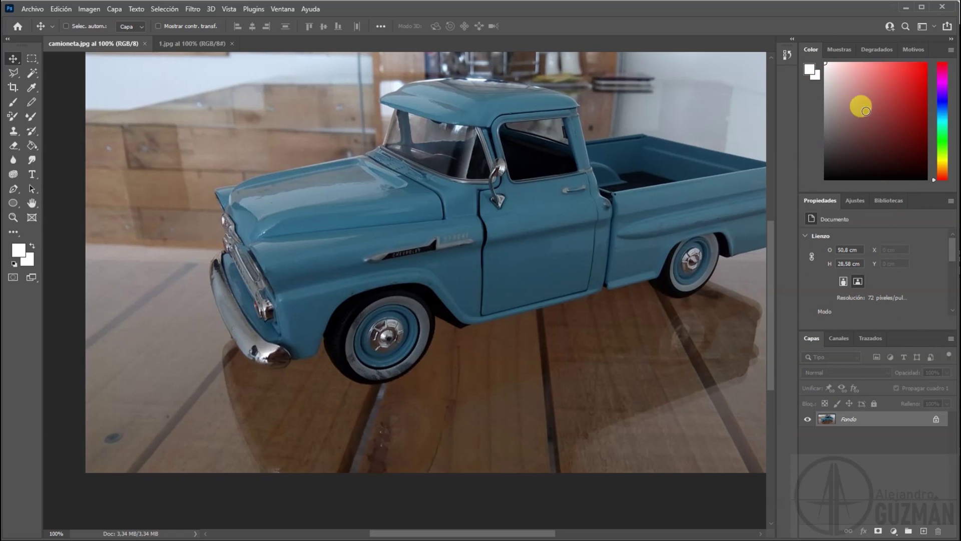
Step: View the Swatches and Channels panels, returning to the Color and Layers panels
{"action": "left_click", "coordinate": [845, 50]}
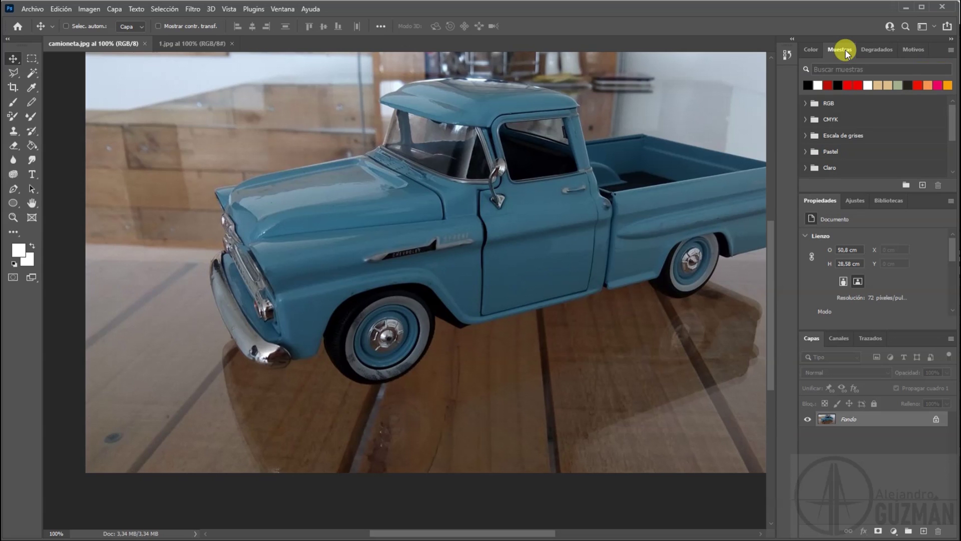
{"action": "left_click", "coordinate": [816, 50]}
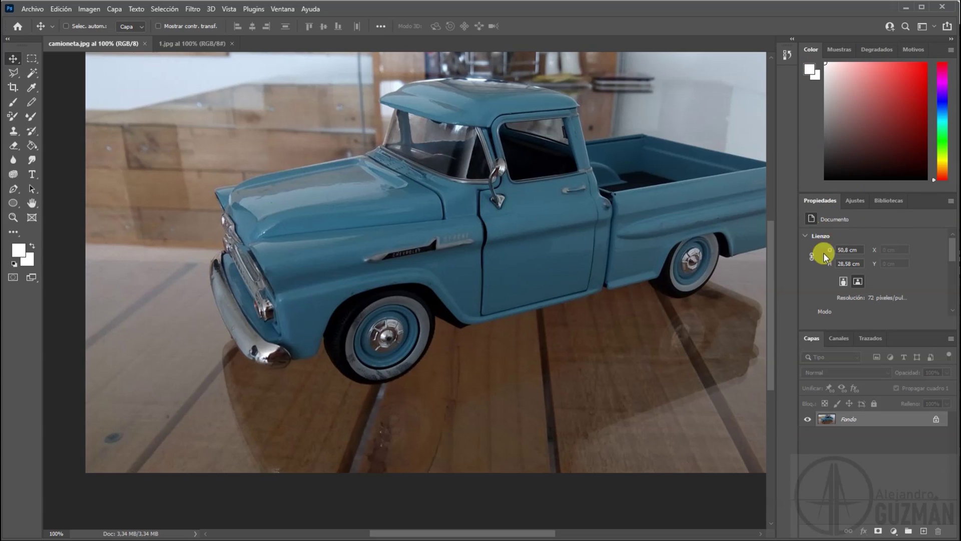
{"action": "left_click", "coordinate": [839, 340]}
{"action": "left_click", "coordinate": [811, 339]}
Step: Float the Properties panel, try docking it as a separate group, and regroup it after Adjustments and Libraries
{"action": "left_click_drag", "start_coordinate": [830, 206], "coordinate": [587, 264]}
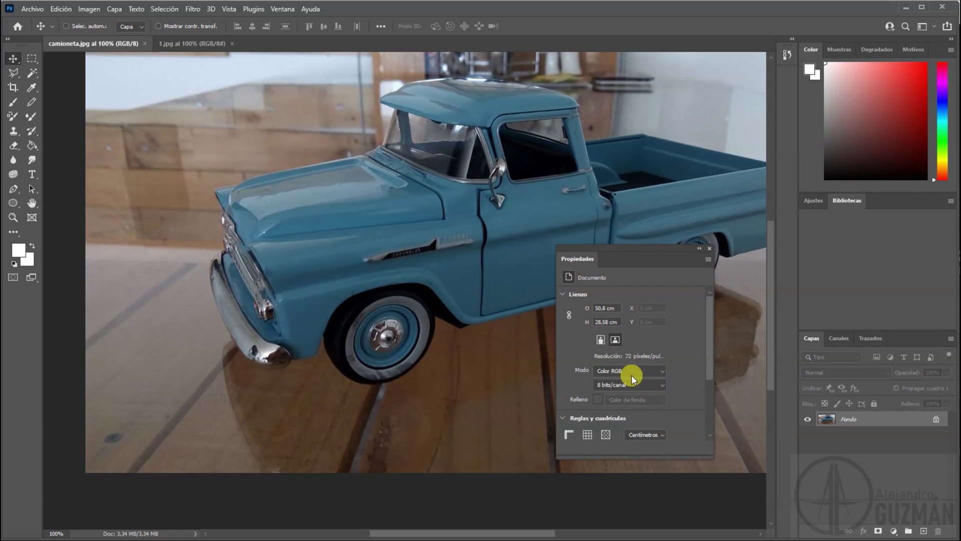
{"action": "left_click_drag", "start_coordinate": [583, 262], "coordinate": [870, 198]}
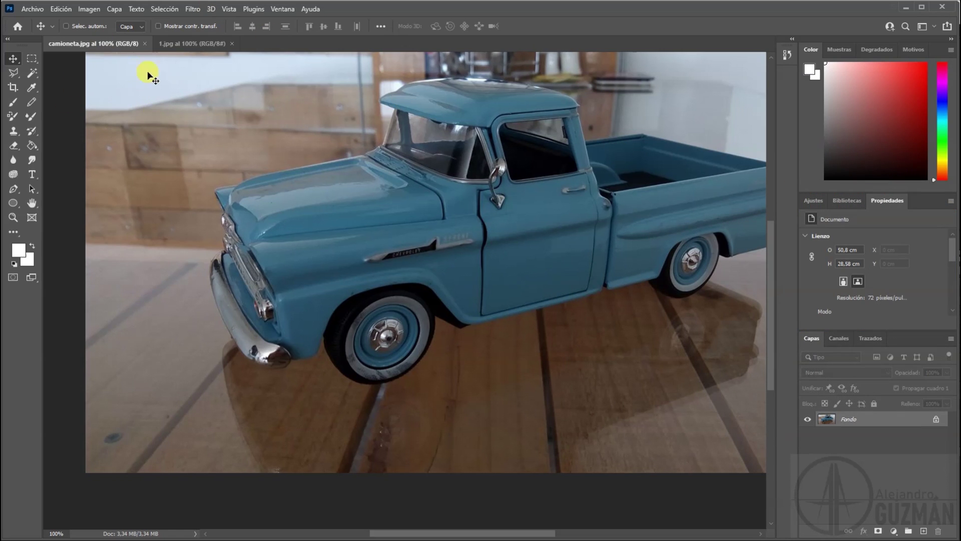
{"action": "left_click_drag", "start_coordinate": [884, 200], "coordinate": [861, 190]}
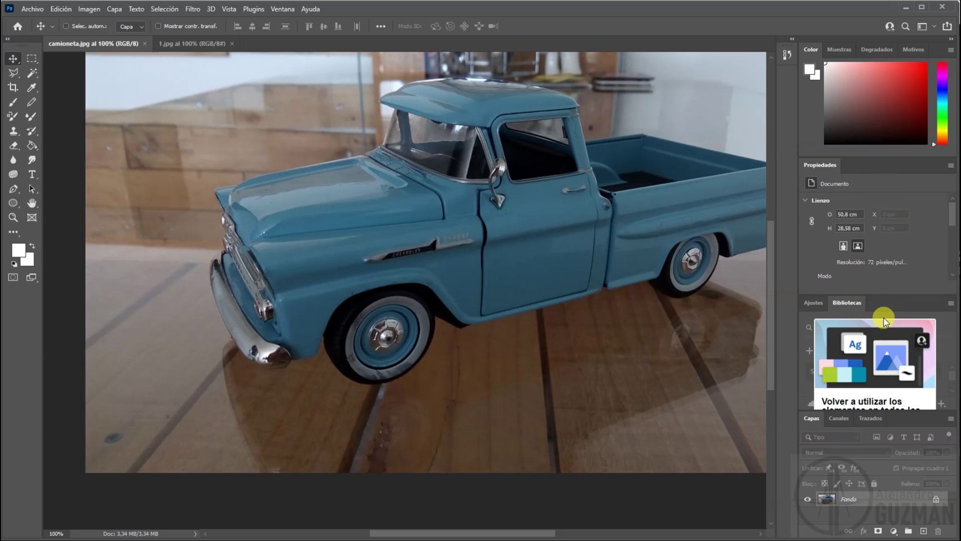
{"action": "left_click_drag", "start_coordinate": [824, 168], "coordinate": [825, 305]}
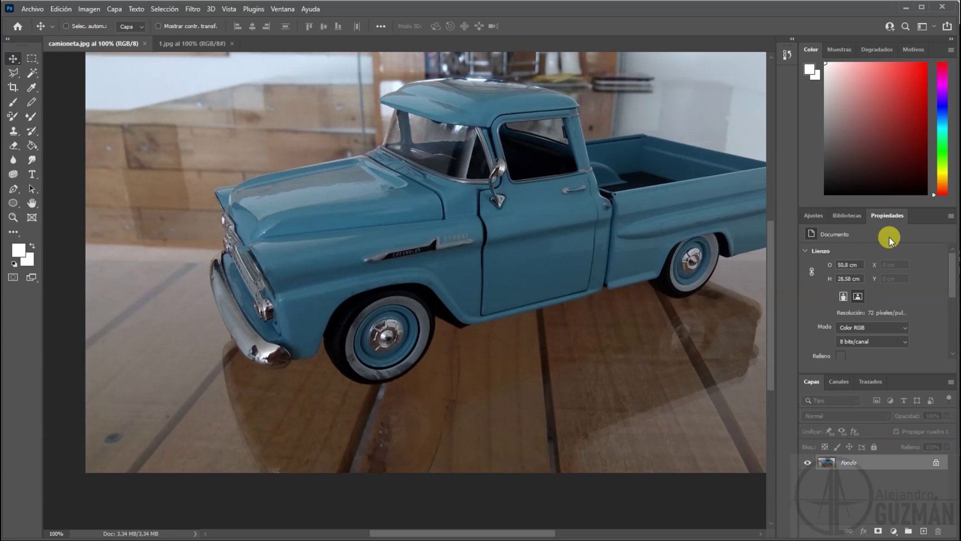
Step: Show the Adjustments panel and examine the option menus of the Adjustments and Color panels without choosing anything
{"action": "left_click", "coordinate": [951, 218]}
{"action": "left_click", "coordinate": [794, 213]}
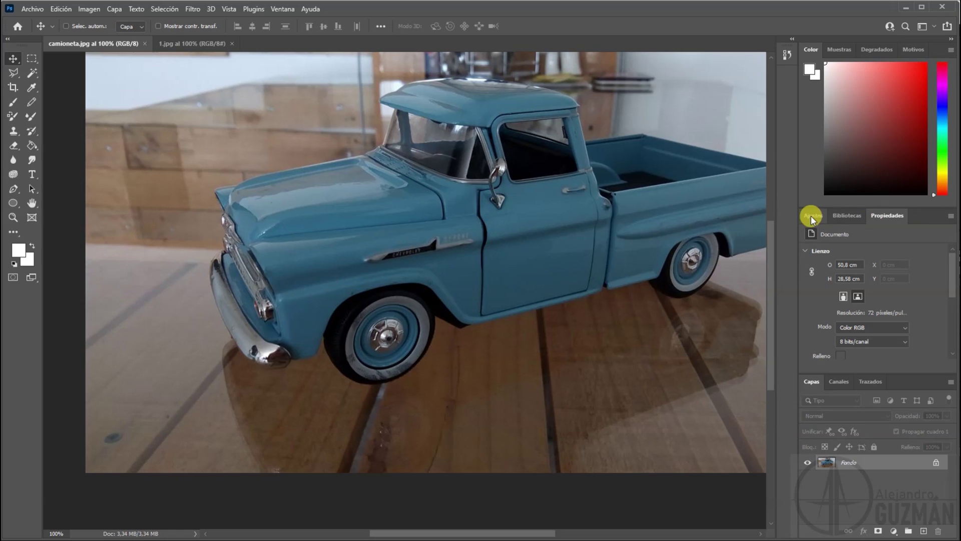
{"action": "left_click", "coordinate": [812, 215]}
{"action": "left_click", "coordinate": [951, 215]}
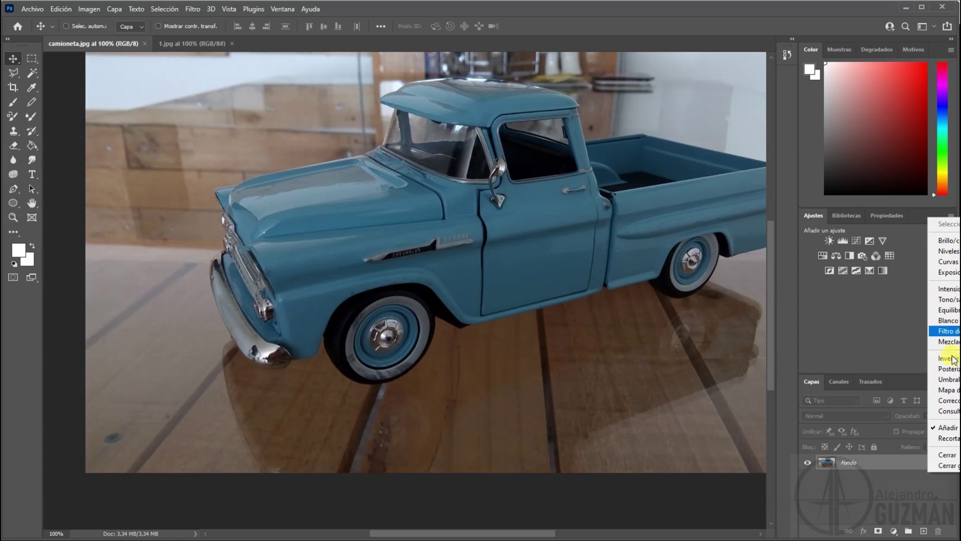
{"action": "left_click", "coordinate": [860, 327]}
{"action": "left_click", "coordinate": [951, 49]}
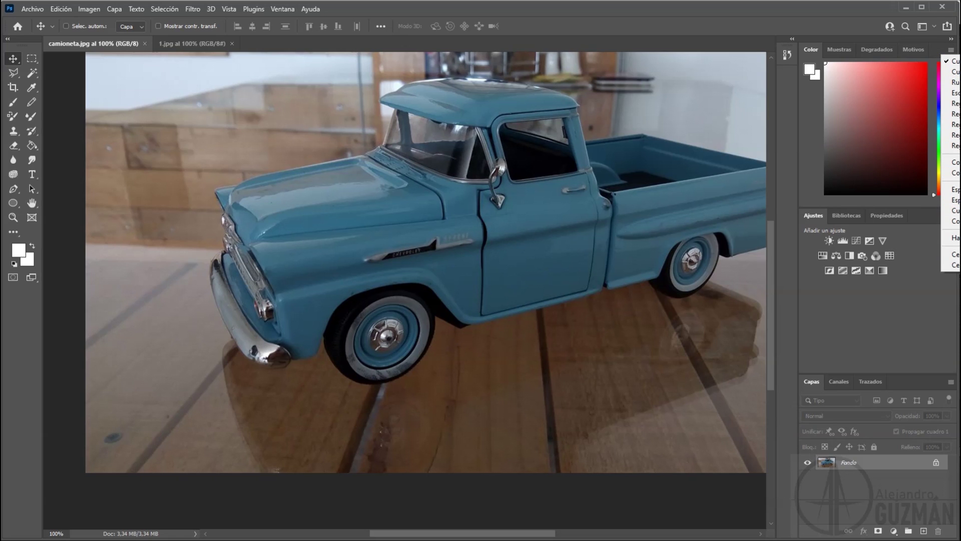
{"action": "left_click", "coordinate": [873, 312]}
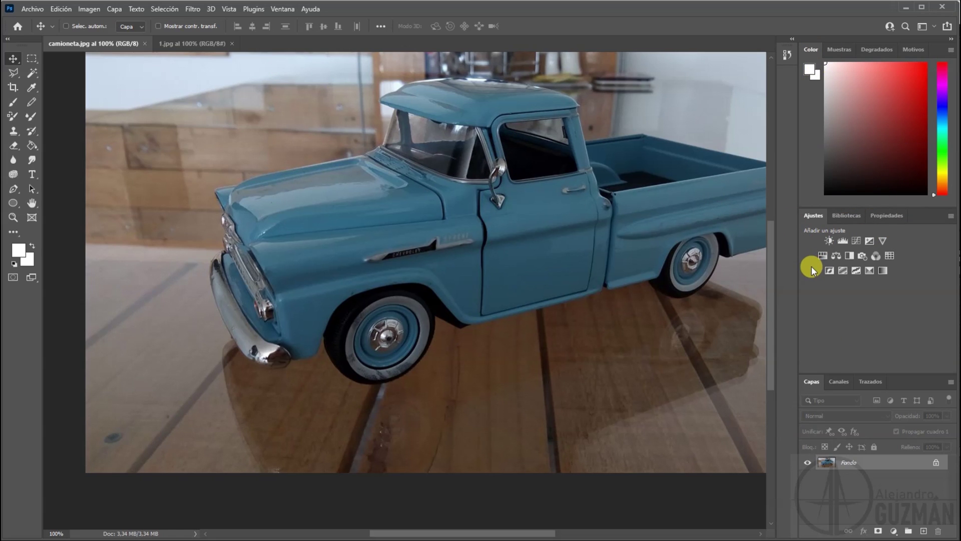
Step: Try the preset 3D workspace, followed by the graphic design workspace
{"action": "left_click", "coordinate": [934, 26]}
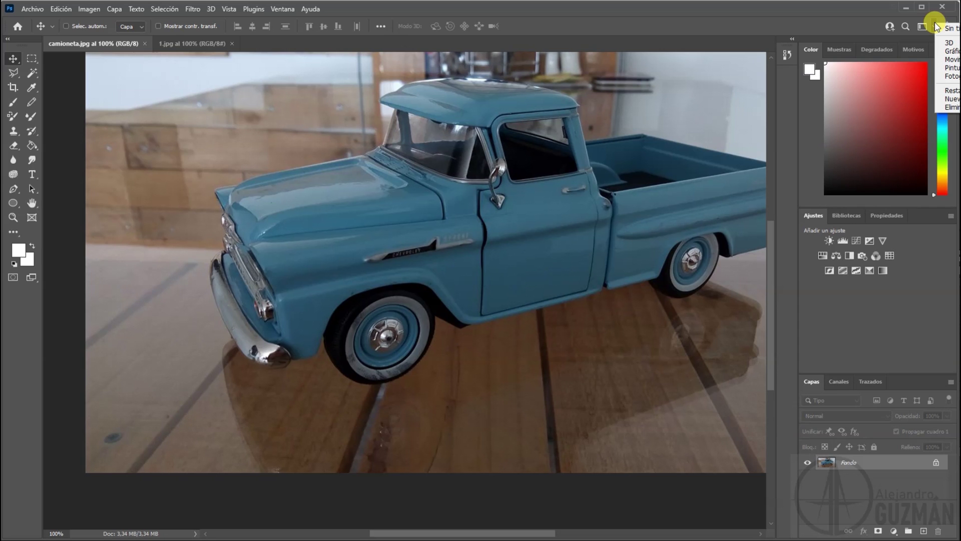
{"action": "left_click", "coordinate": [951, 59]}
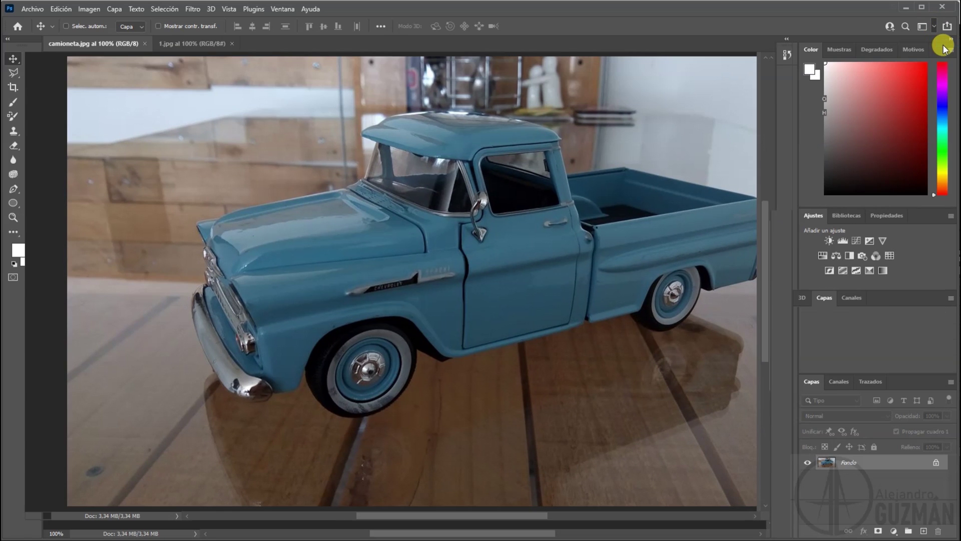
{"action": "left_click", "coordinate": [934, 26]}
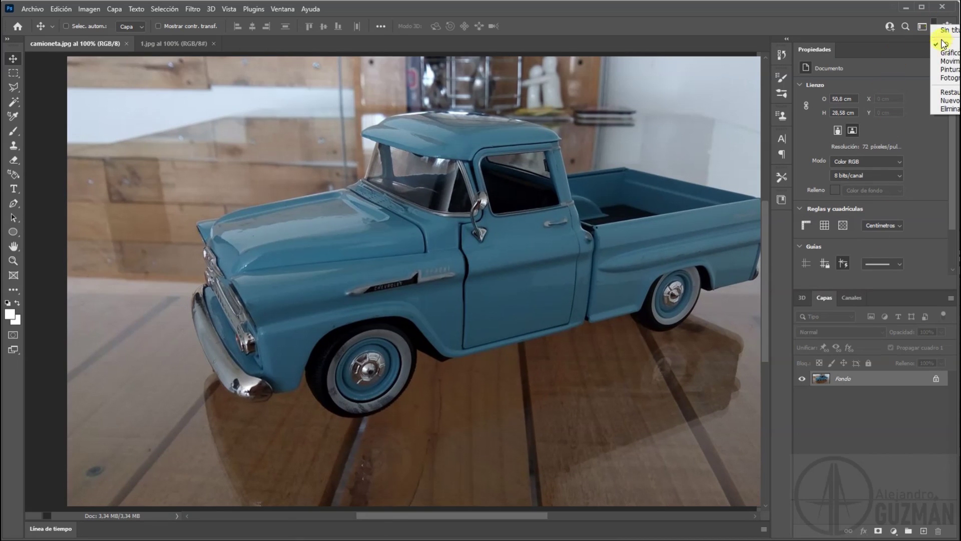
{"action": "left_click", "coordinate": [949, 54]}
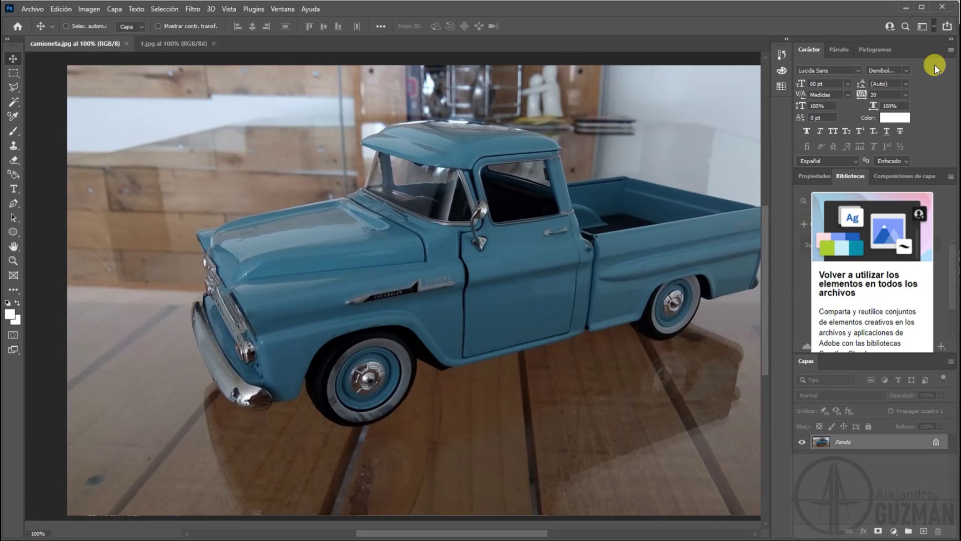
Step: Cycle through more preset workspaces, starting with the motion one and ending on the photography workspace
{"action": "left_click", "coordinate": [934, 26]}
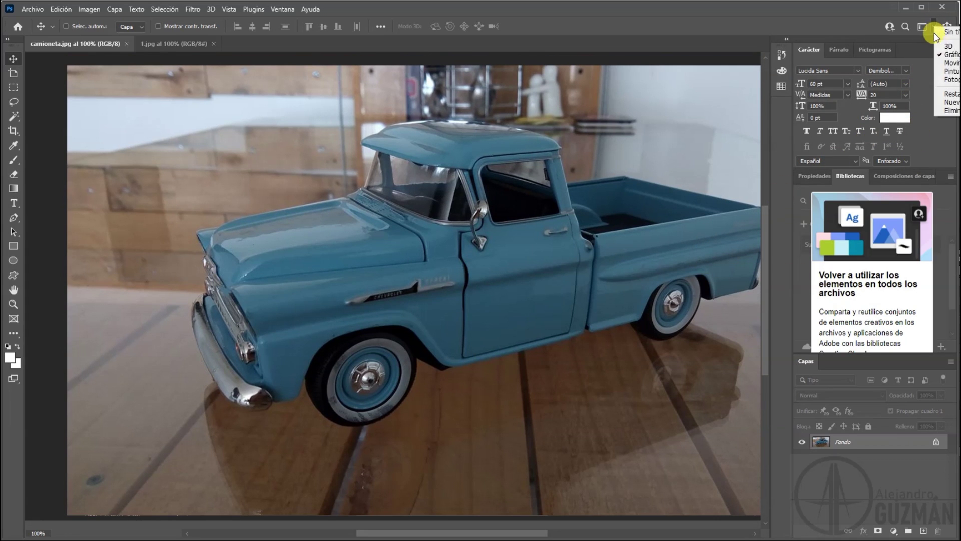
{"action": "left_click", "coordinate": [951, 63]}
{"action": "left_click", "coordinate": [932, 28]}
{"action": "left_click", "coordinate": [950, 83]}
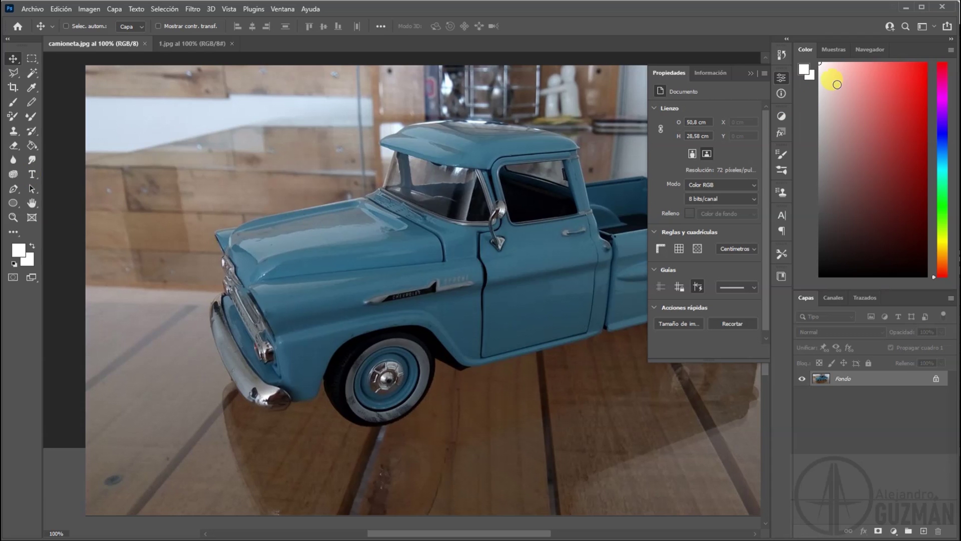
{"action": "left_click", "coordinate": [932, 28]}
{"action": "left_click", "coordinate": [955, 80]}
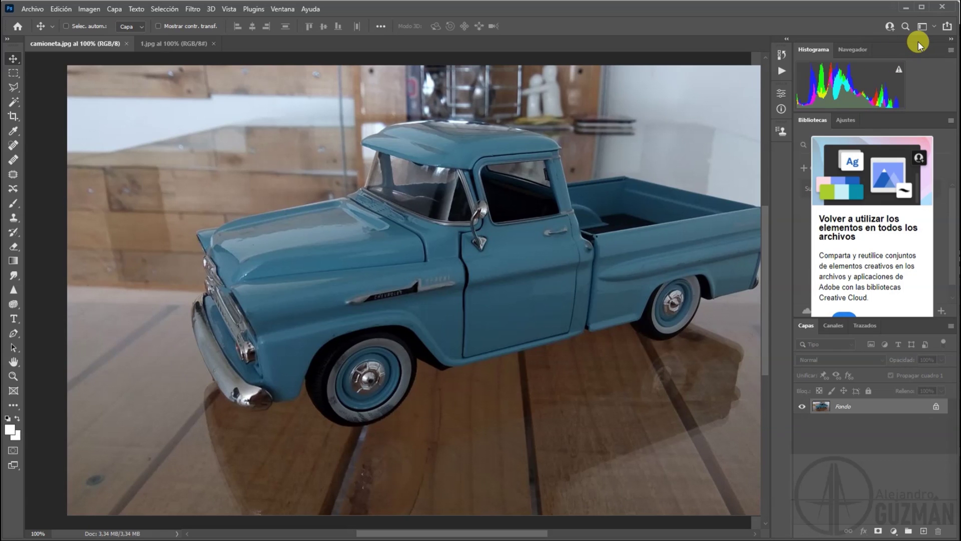
Step: Show the photography workspace's Adjustments panel, and return to the two-column toolbox workspace with the Color, Swatches and Navigator panels
{"action": "left_click", "coordinate": [851, 120]}
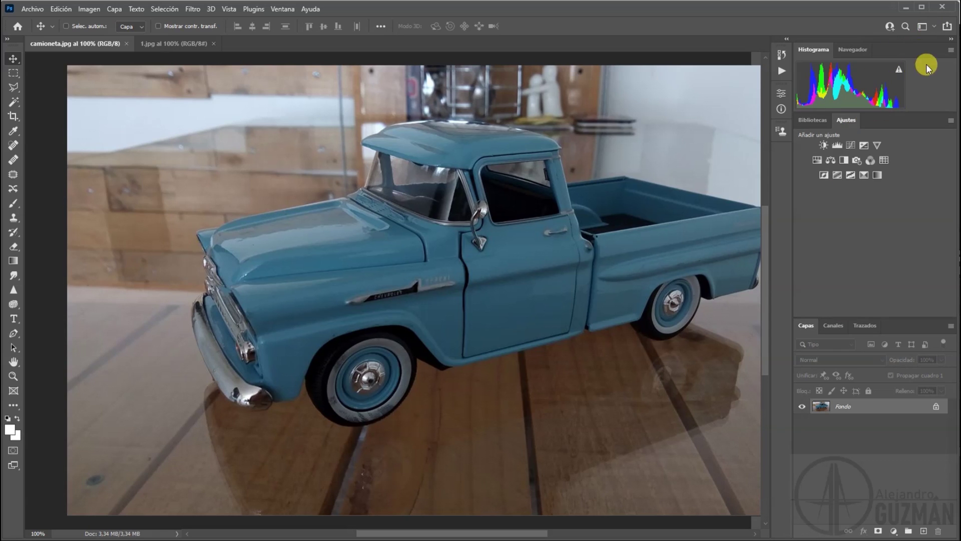
{"action": "left_click", "coordinate": [934, 26]}
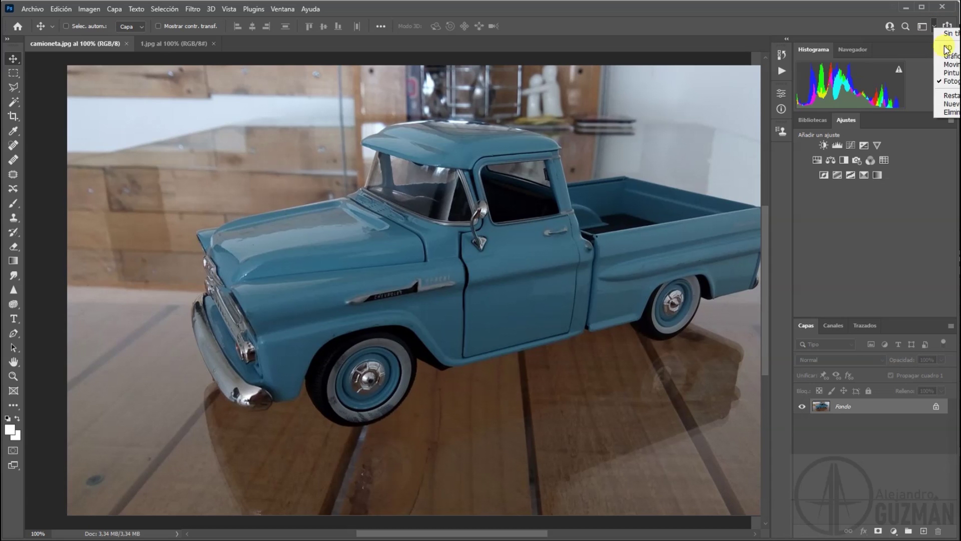
{"action": "left_click", "coordinate": [946, 80]}
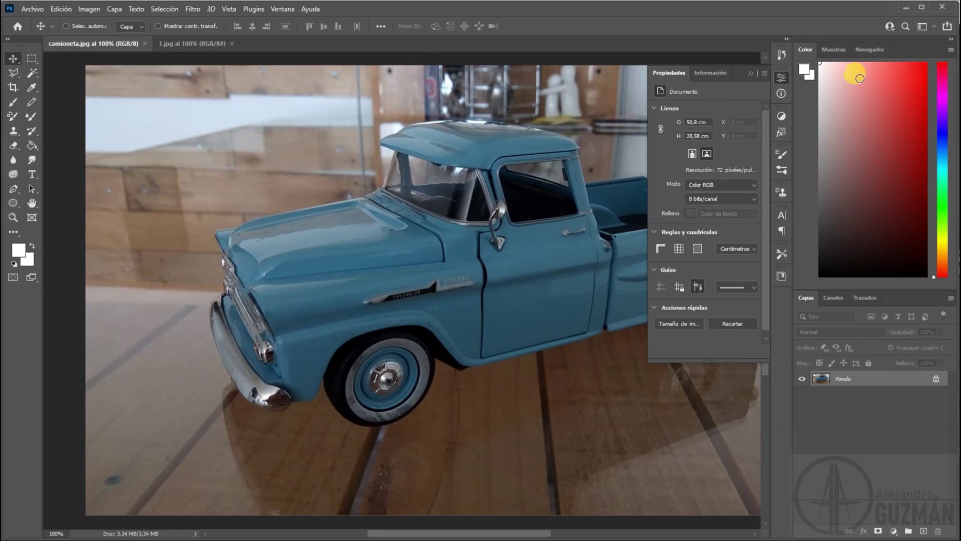
Step: Look through the list of available panels and show the History panel
{"action": "left_click", "coordinate": [282, 9]}
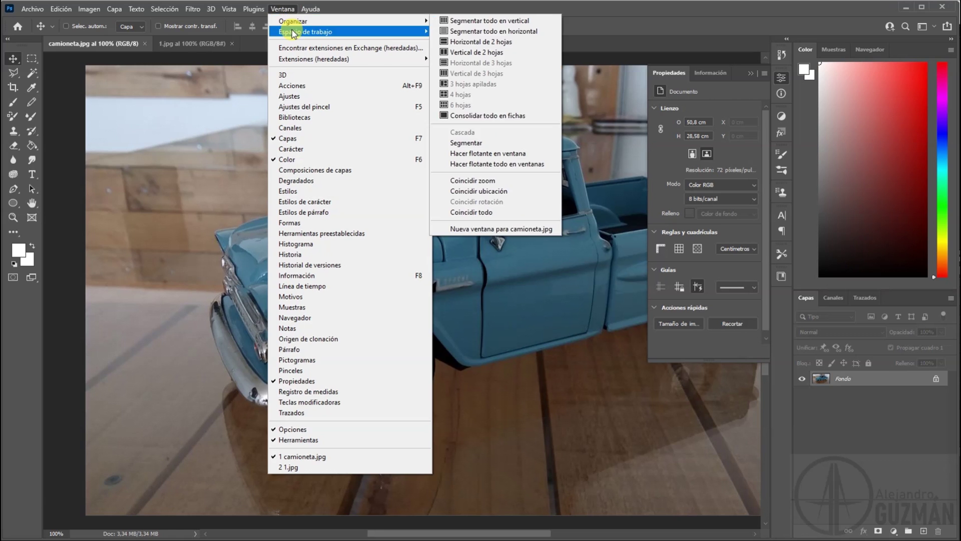
{"action": "mouse_move", "coordinate": [290, 32]}
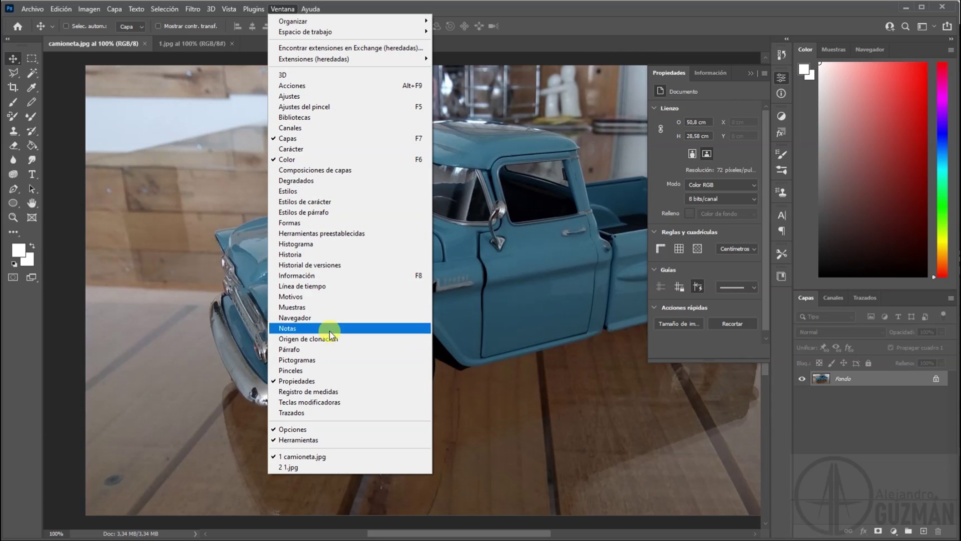
{"action": "left_click", "coordinate": [331, 254]}
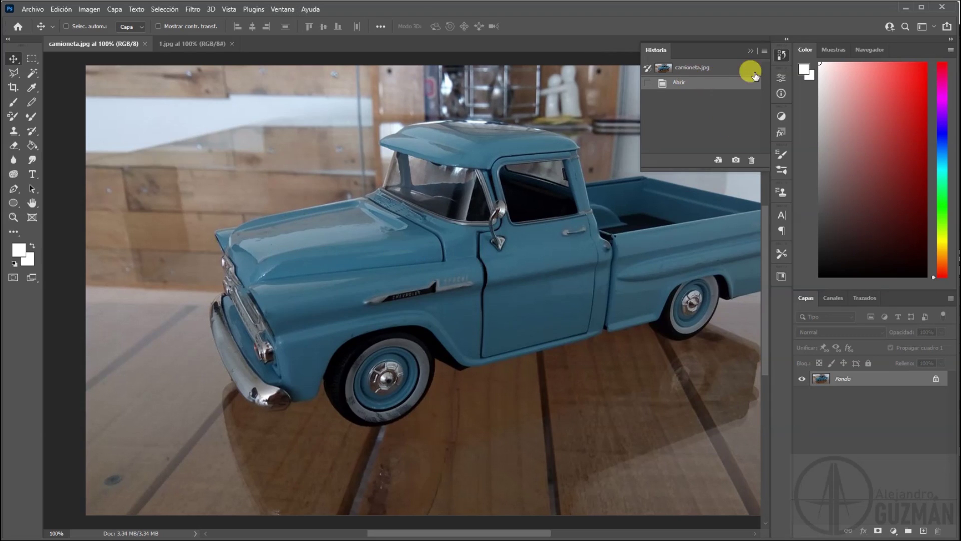
Step: Switch through the collapsed Info and History panels to Adjustments, and review the list of available panels again
{"action": "left_click", "coordinate": [782, 93]}
{"action": "left_click", "coordinate": [783, 59]}
{"action": "left_click", "coordinate": [781, 116]}
{"action": "left_click", "coordinate": [283, 9]}
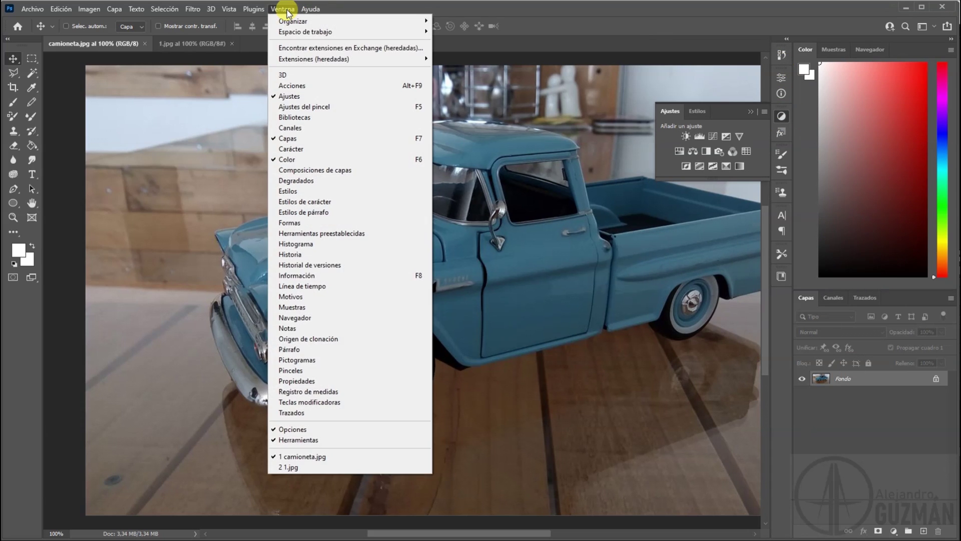
{"action": "left_click", "coordinate": [288, 10]}
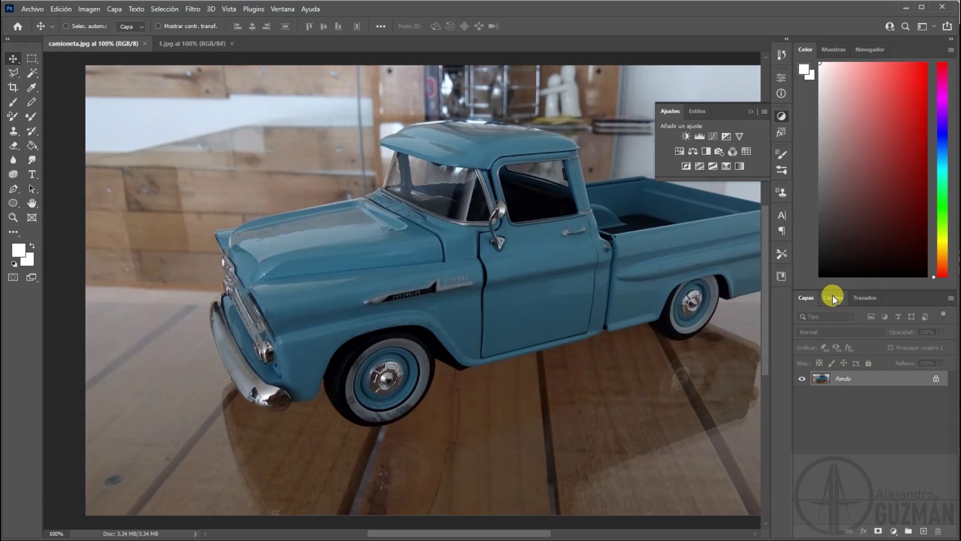
Step: Detach the Swatches panel from its group and float it over the truck image, trying its collapsed and expanded forms
{"action": "left_click_drag", "start_coordinate": [842, 43], "coordinate": [457, 185]}
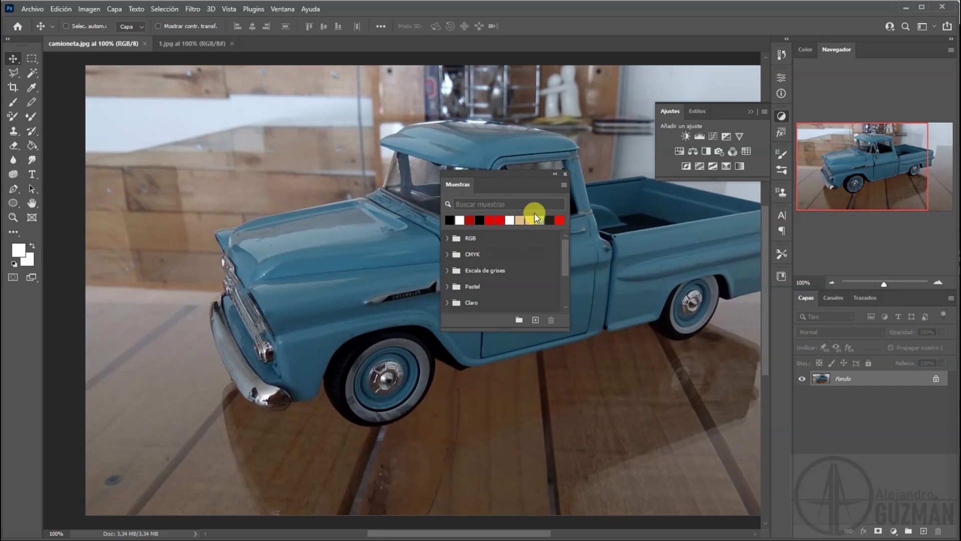
{"action": "left_click", "coordinate": [555, 174]}
{"action": "left_click", "coordinate": [451, 190]}
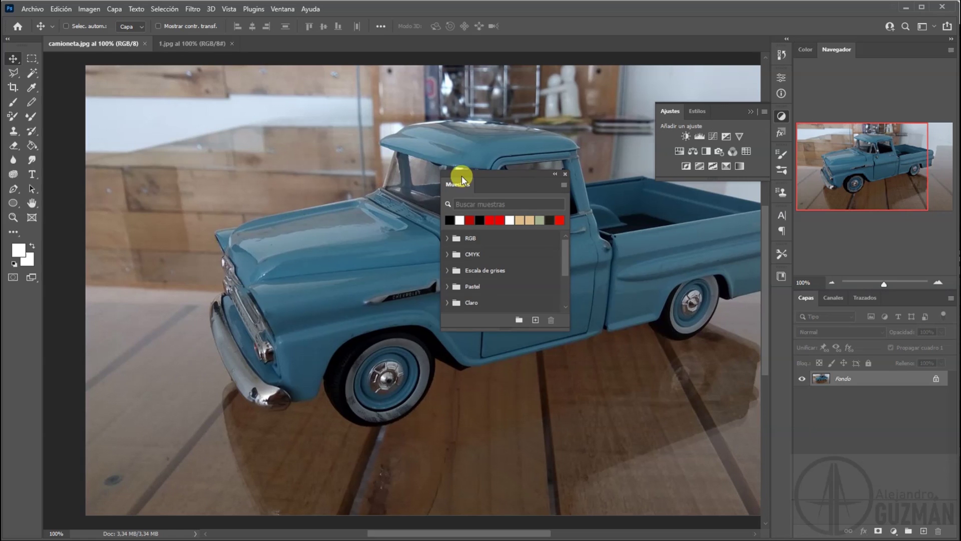
Step: Dock the Swatches panel after Navigator in the Color group, and show Color with the Adjustments panel collapsed
{"action": "left_click_drag", "start_coordinate": [455, 176], "coordinate": [824, 46]}
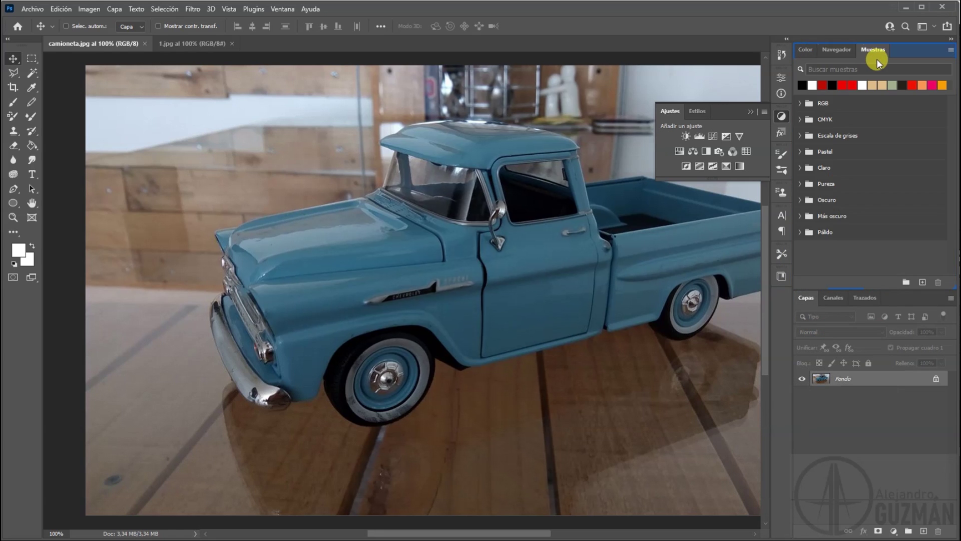
{"action": "left_click", "coordinate": [809, 51]}
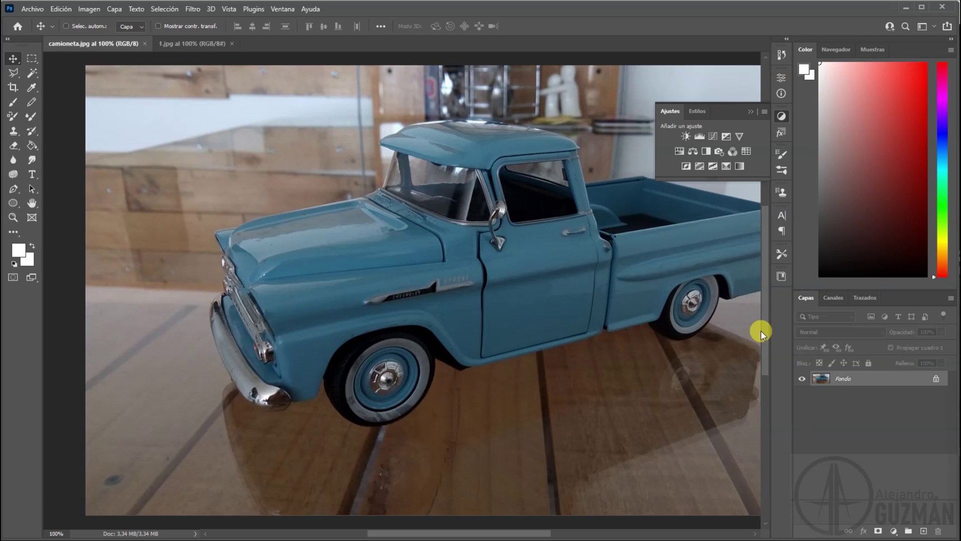
{"action": "left_click", "coordinate": [783, 111]}
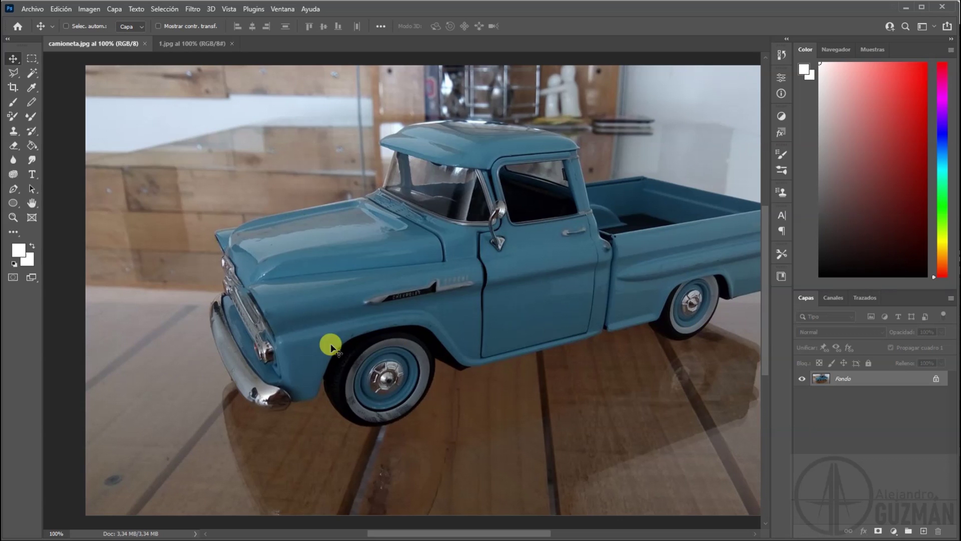
Step: Review the save options for camioneta.jpg, choosing to save on the computer, and leave the save dialog without saving
{"action": "left_click", "coordinate": [34, 11]}
{"action": "left_click", "coordinate": [104, 145]}
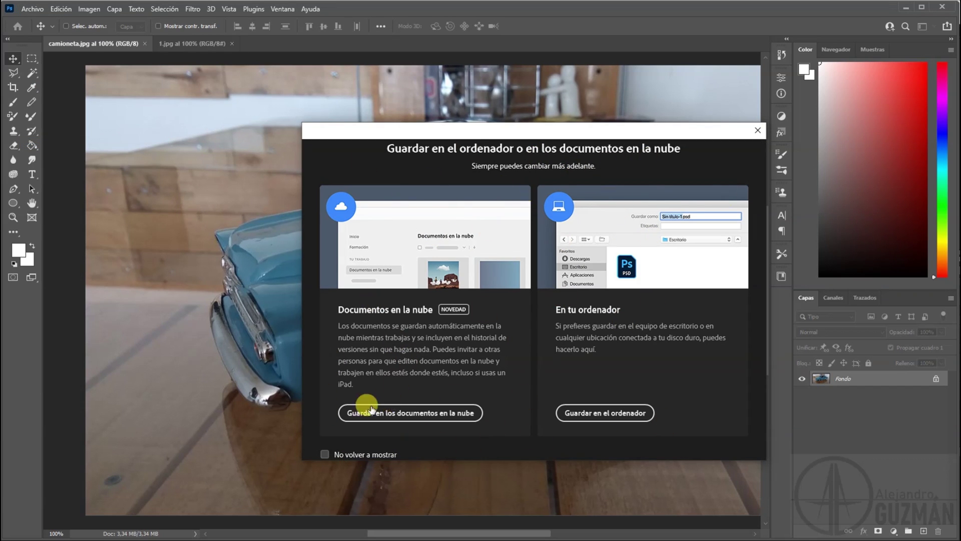
{"action": "left_click", "coordinate": [573, 415]}
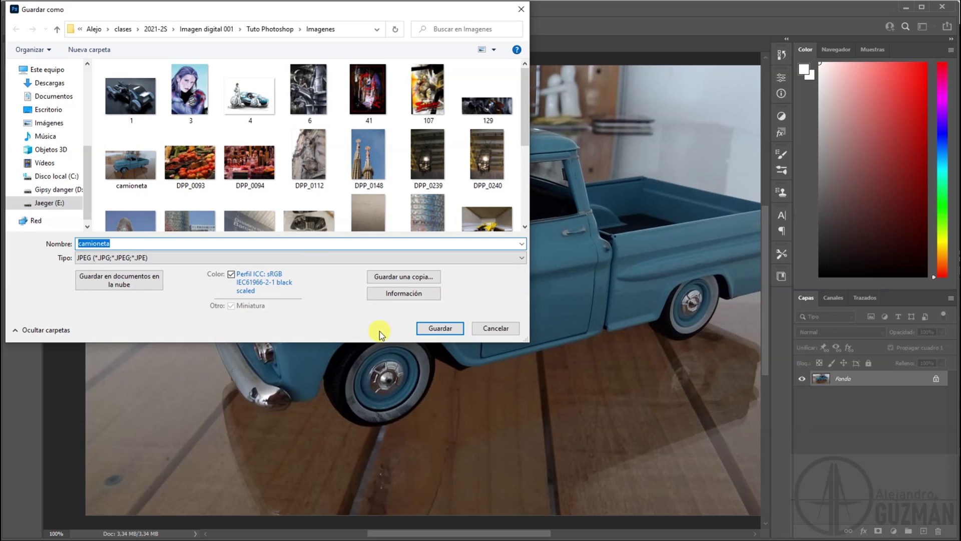
{"action": "left_click", "coordinate": [493, 330]}
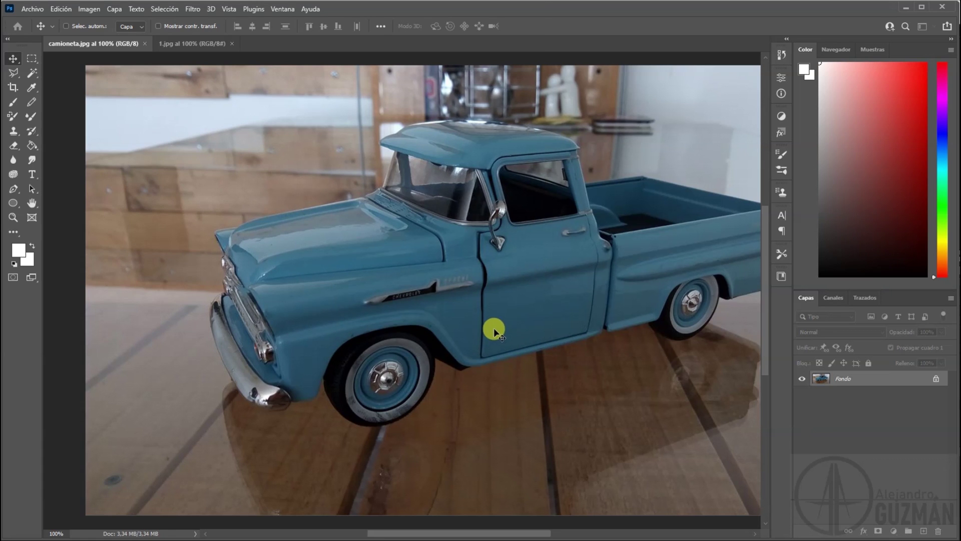